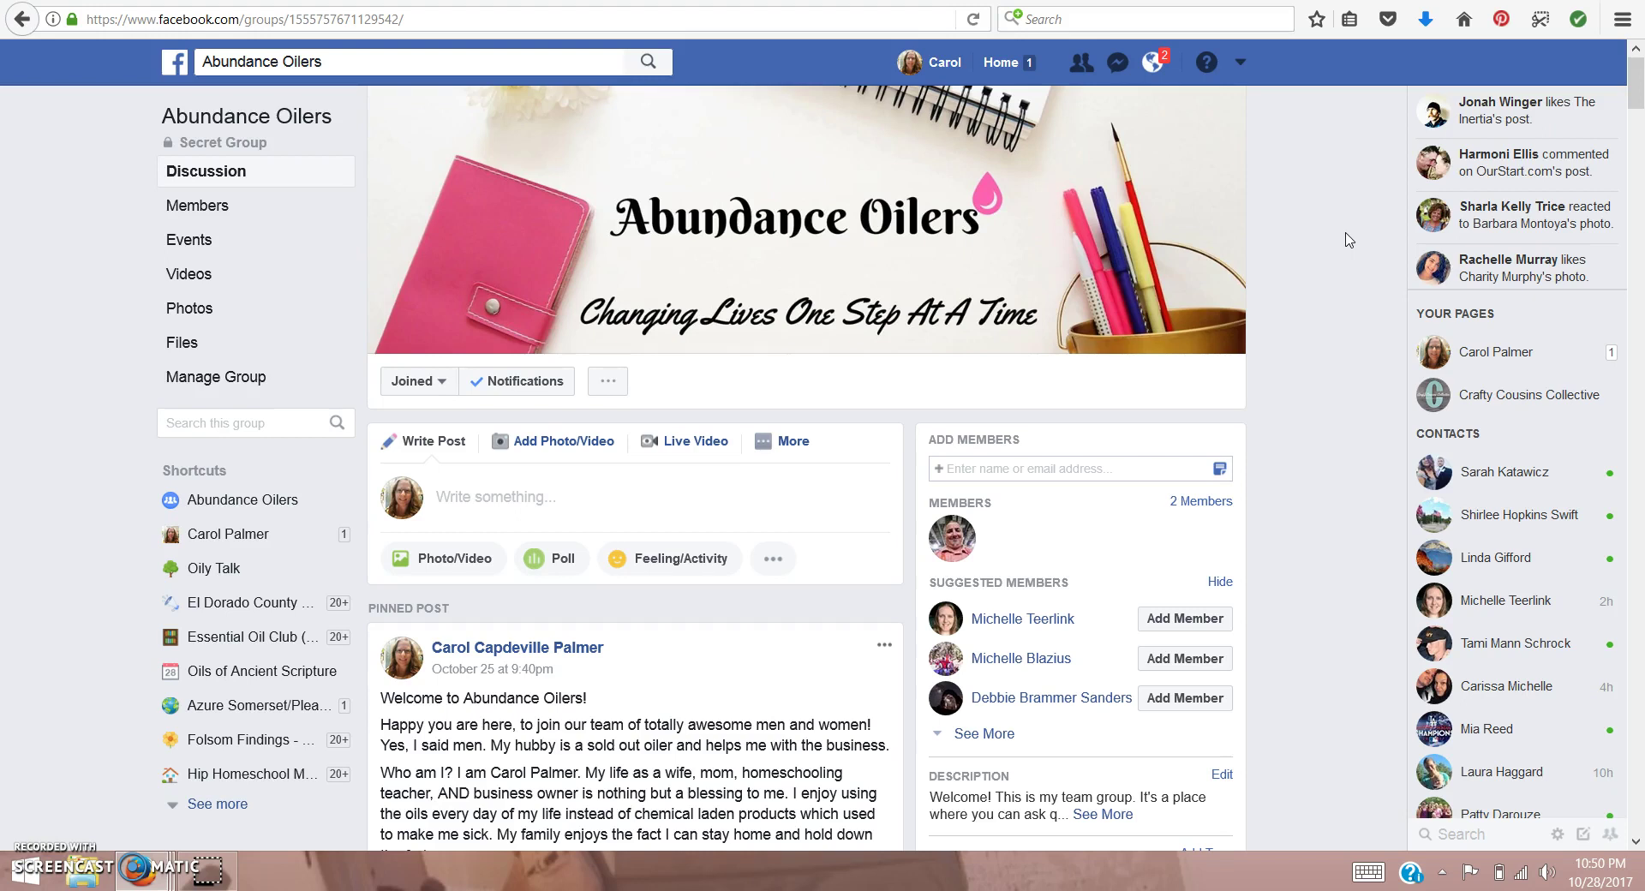
Expand the group's pinned welcome post and scroll down to its list of links
scroll(1349, 240, "down", 2)
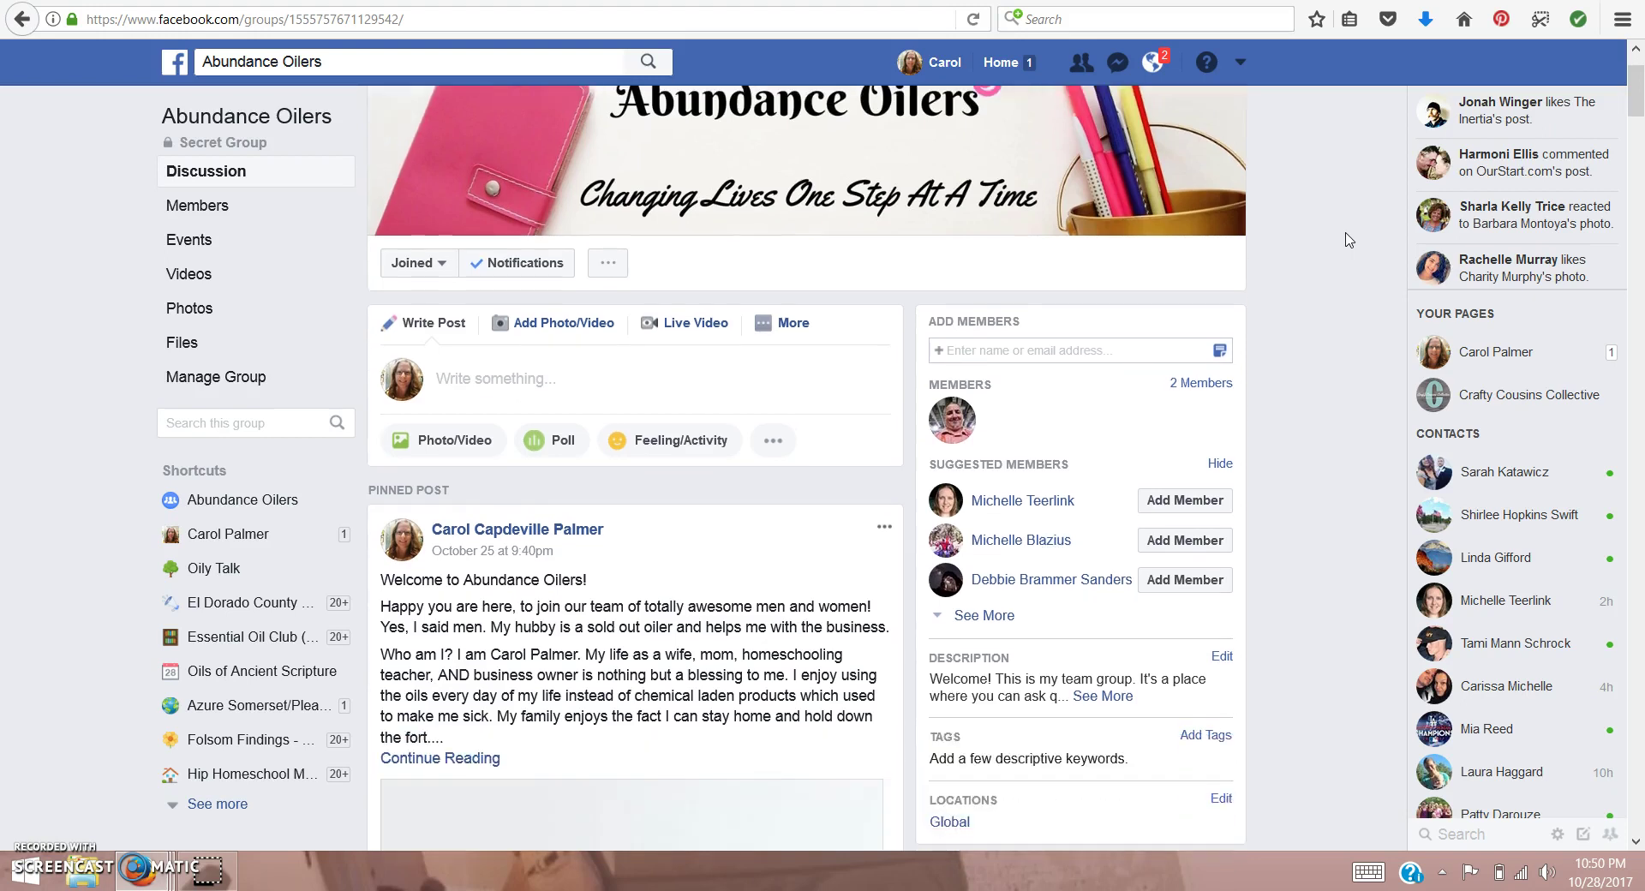
scroll(1349, 240, "down", 4)
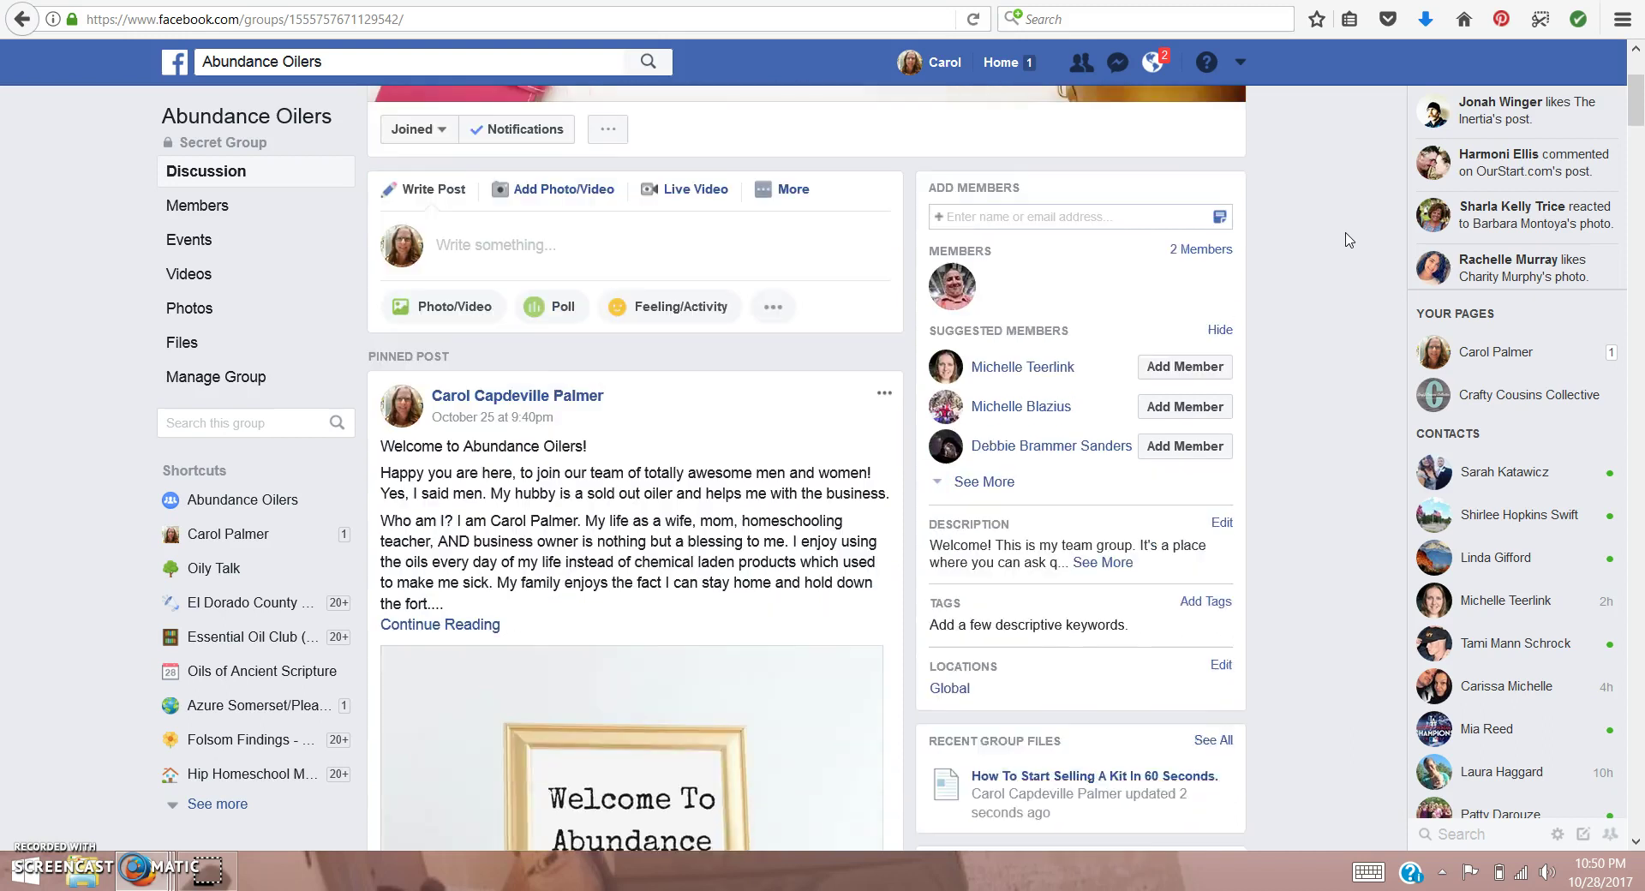
scroll(1349, 240, "down", 2)
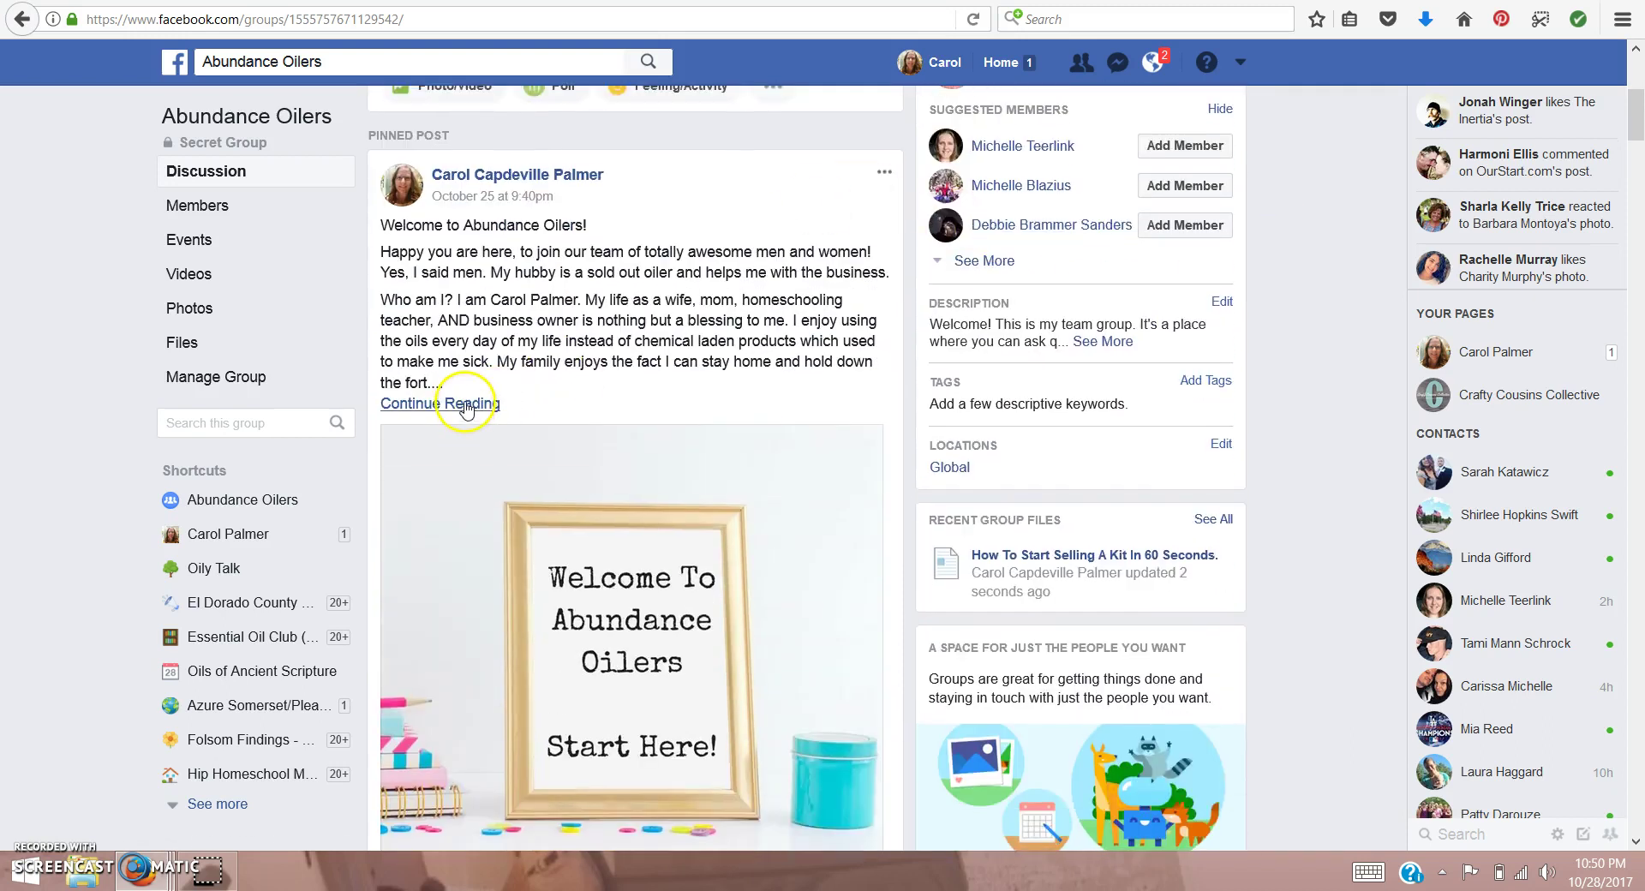
left_click(463, 404)
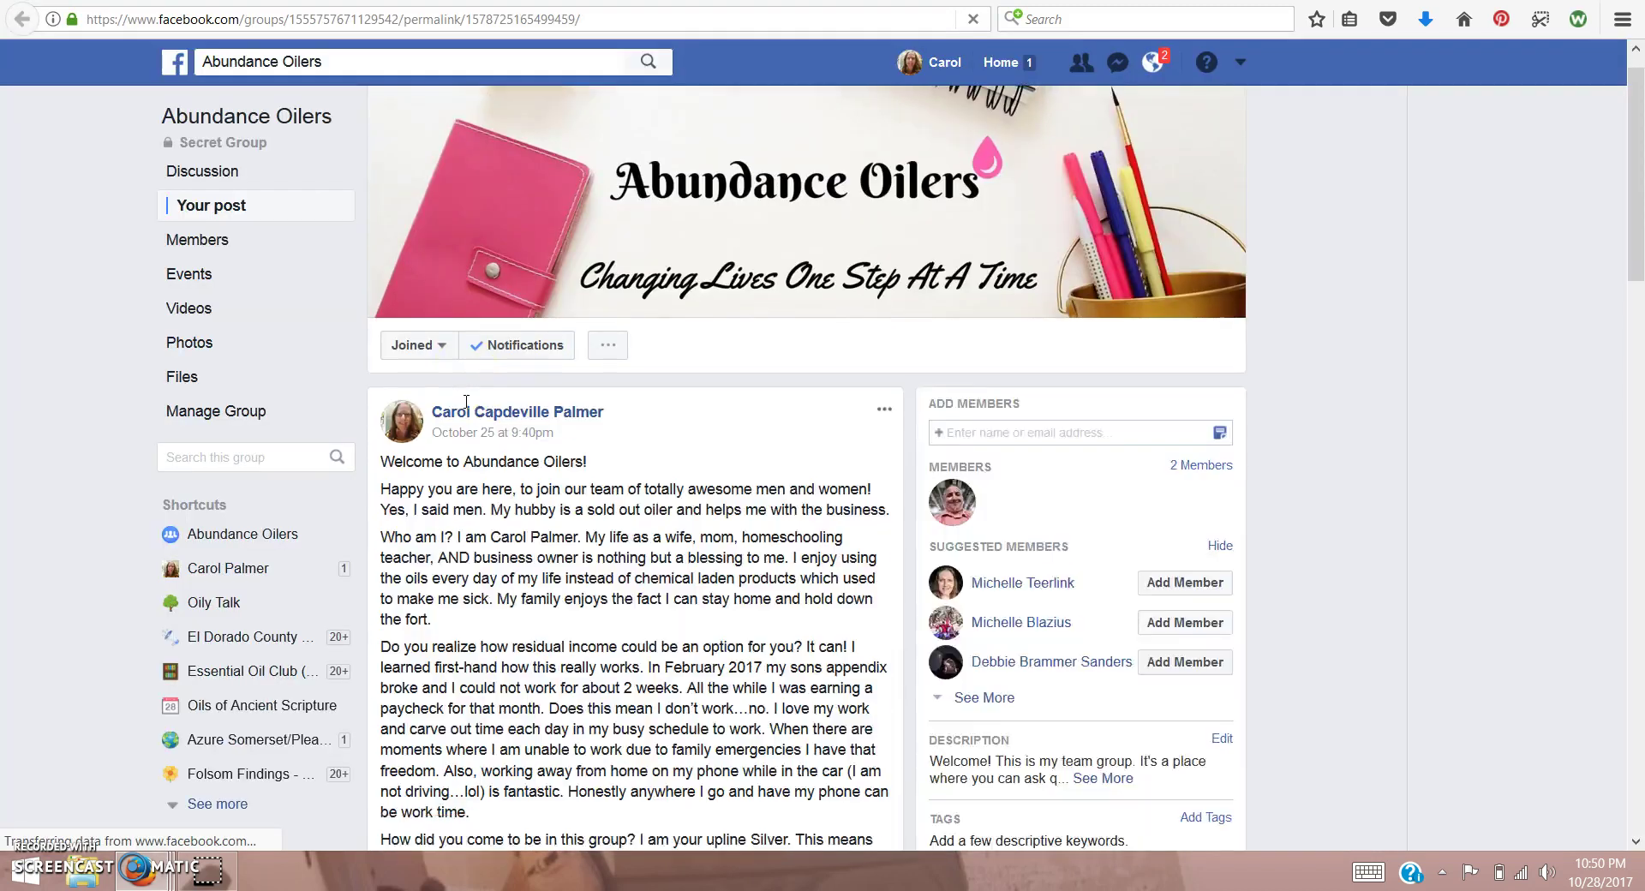
scroll(467, 408, "down", 6)
scroll(467, 409, "down", 5)
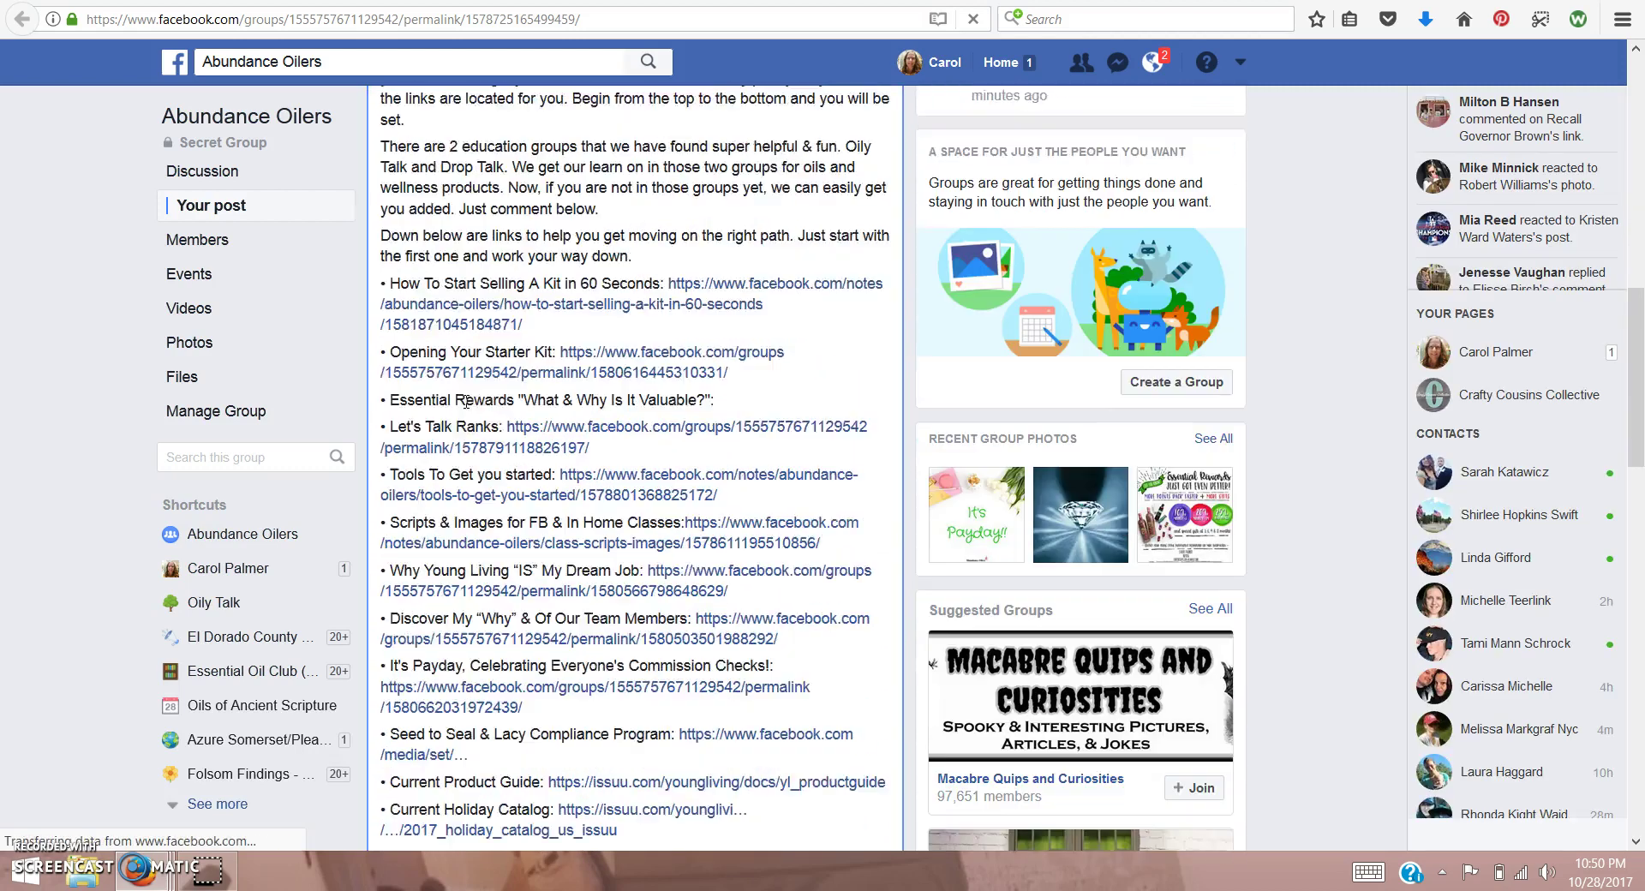
scroll(467, 409, "down", 1)
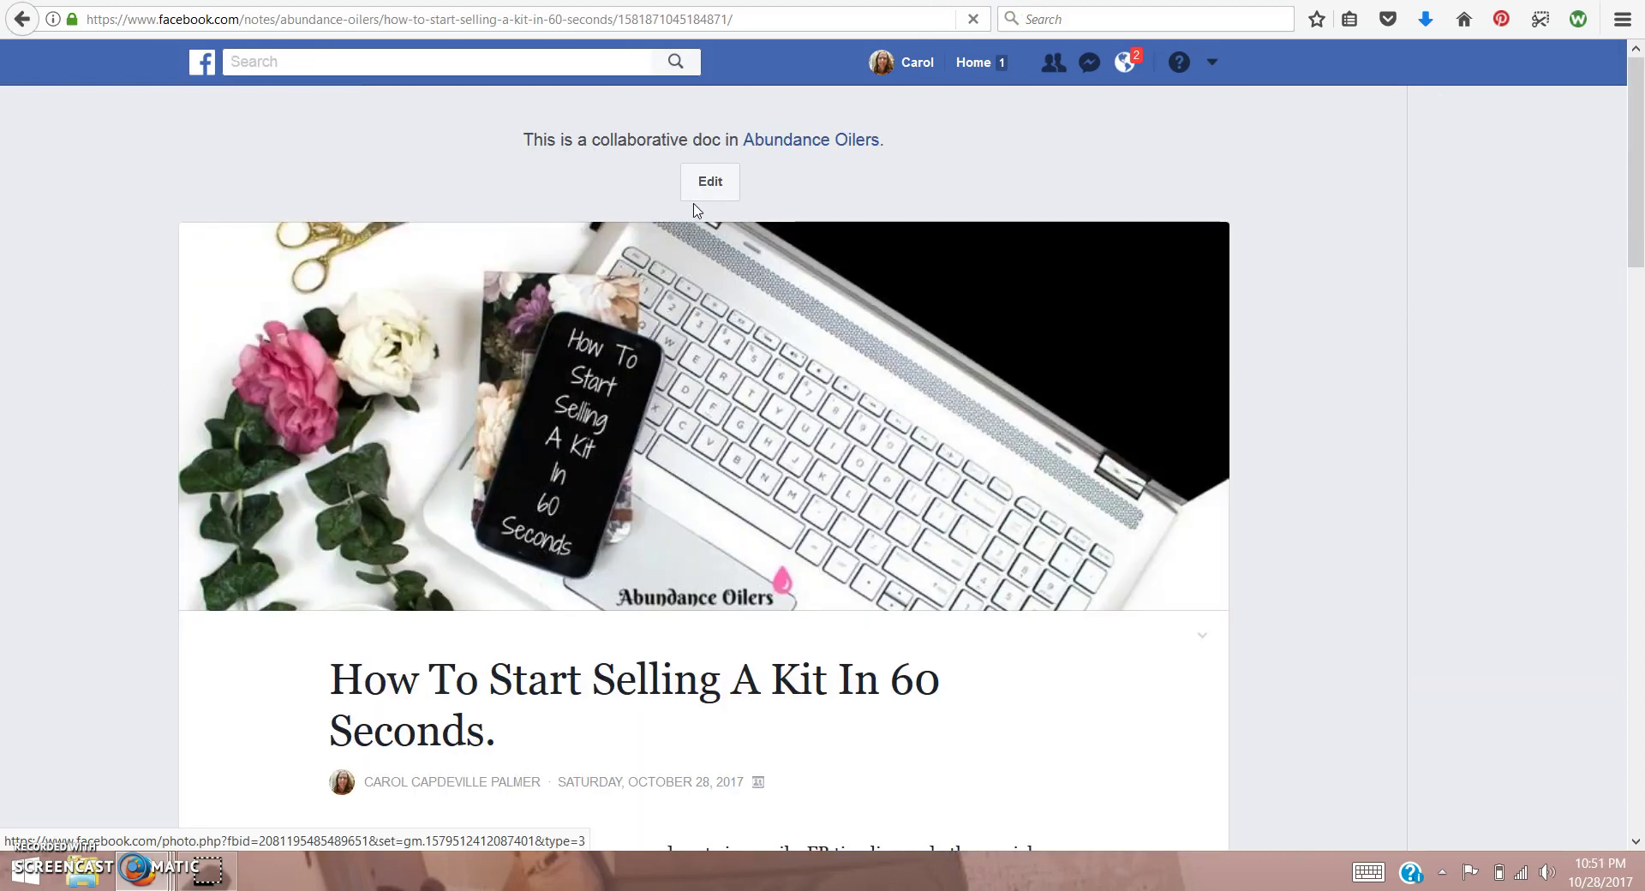
Open the How To Start Selling A Kit In 60 Seconds note and scroll through it
left_click(828, 293)
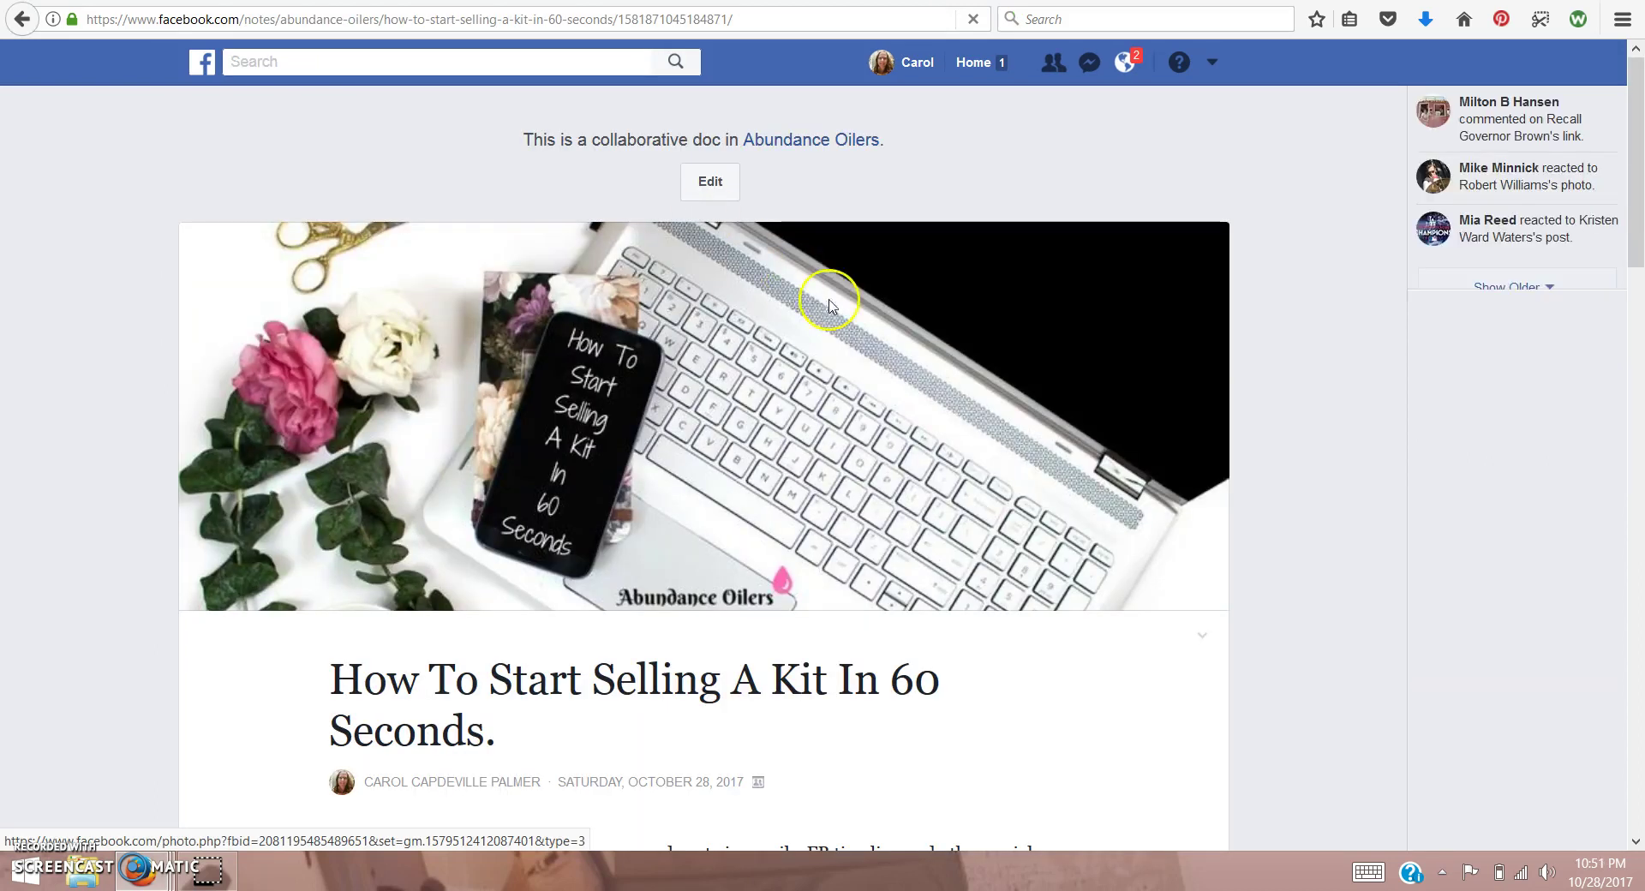
scroll(1035, 431, "down", 2)
scroll(1034, 431, "down", 4)
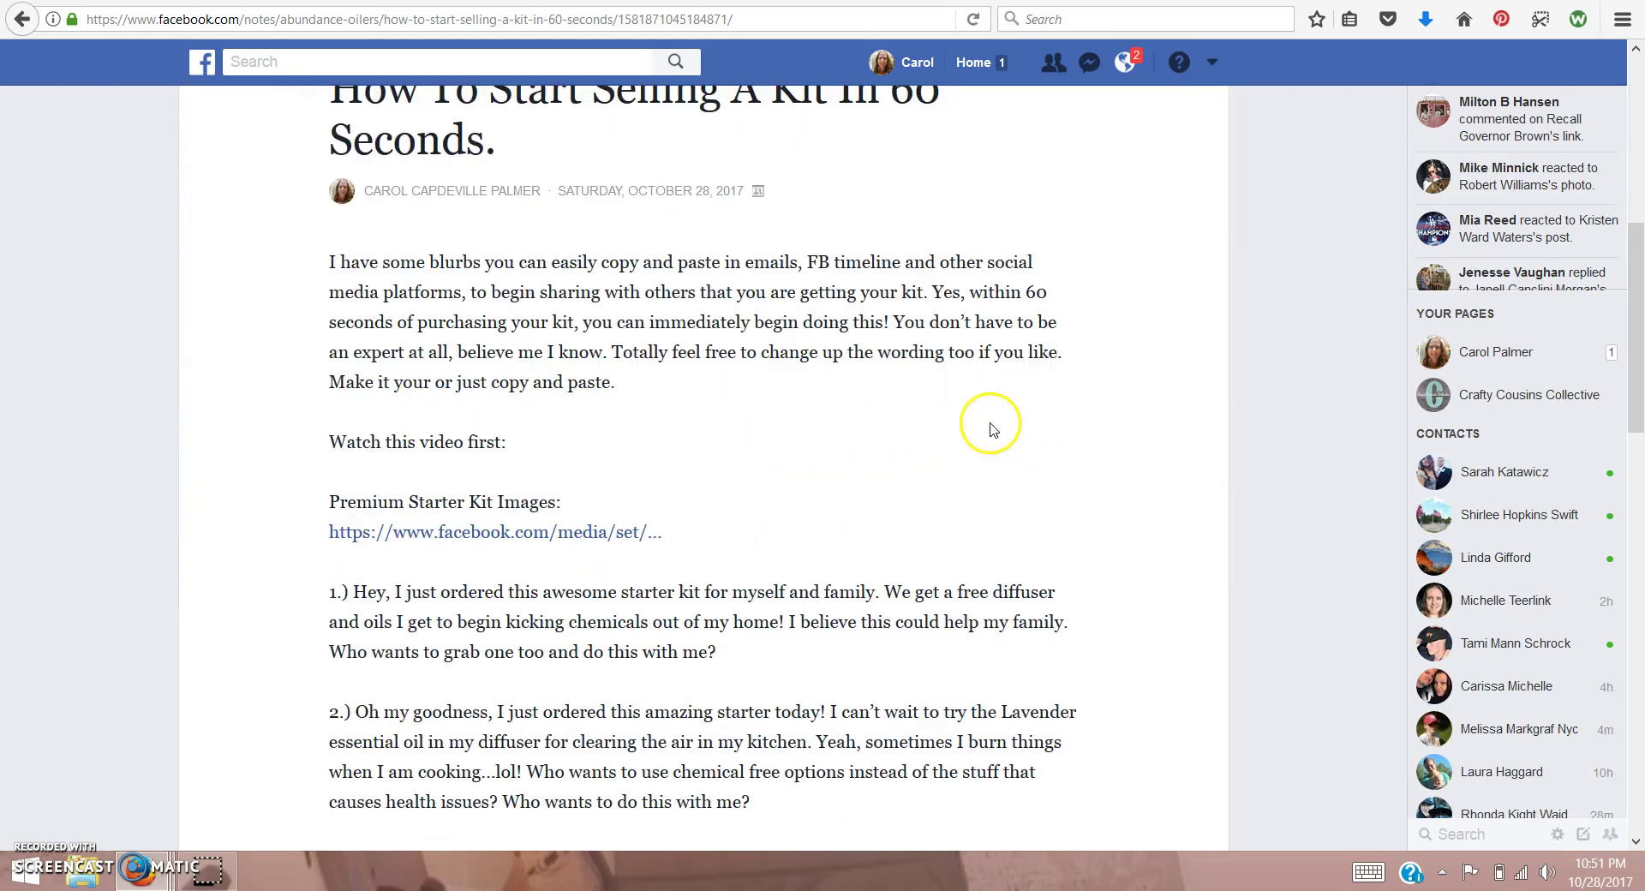
scroll(991, 429, "down", 2)
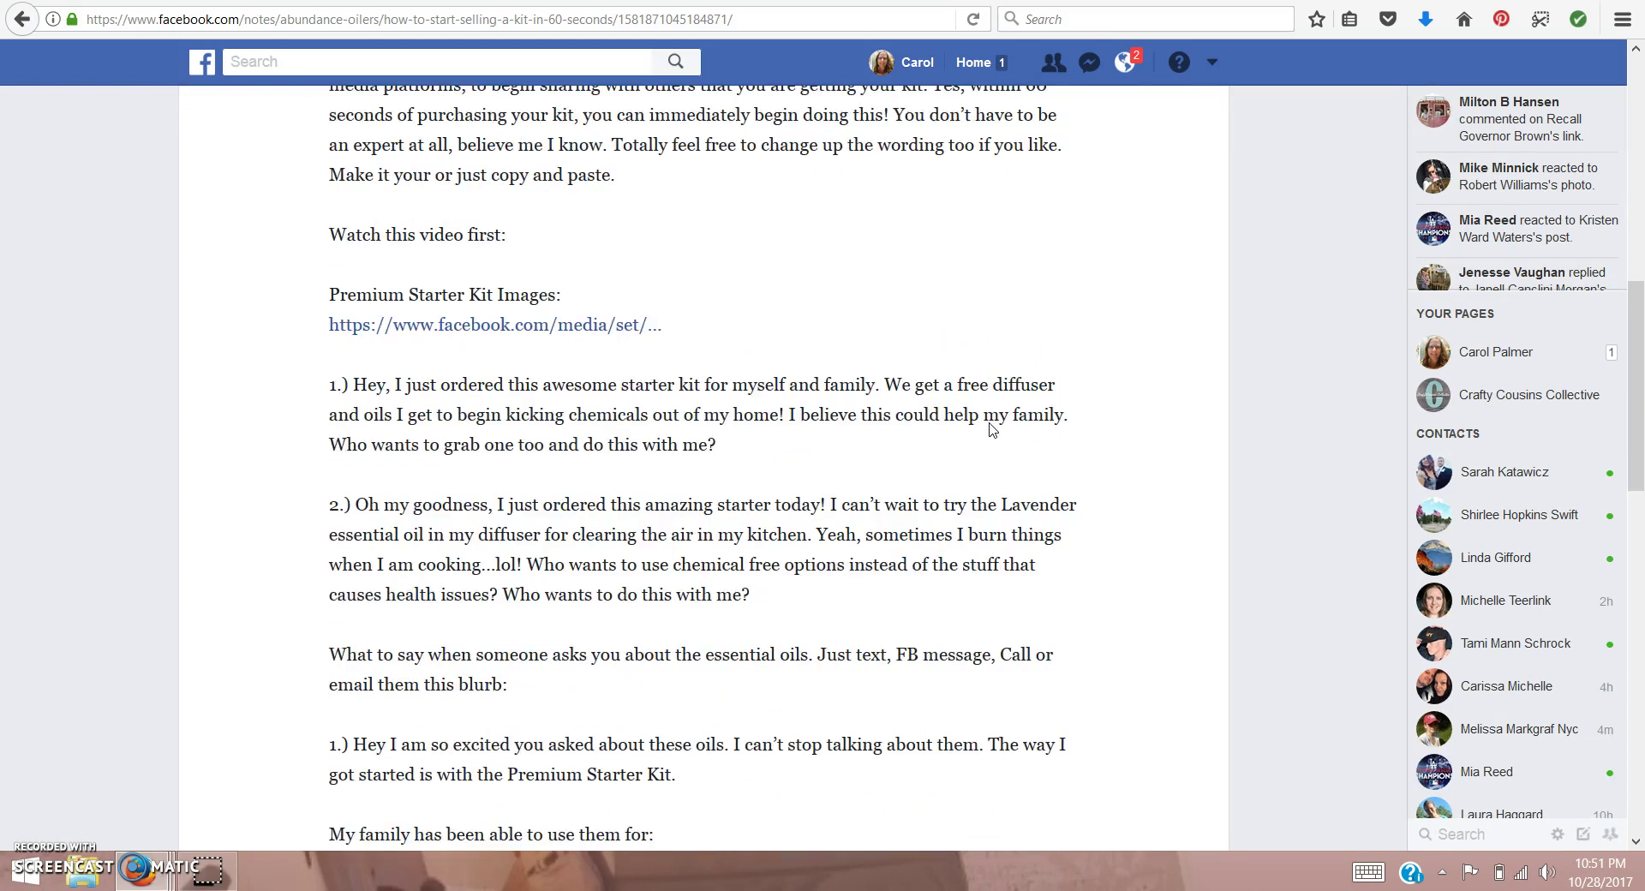
scroll(991, 430, "down", 2)
scroll(991, 423, "up", 3)
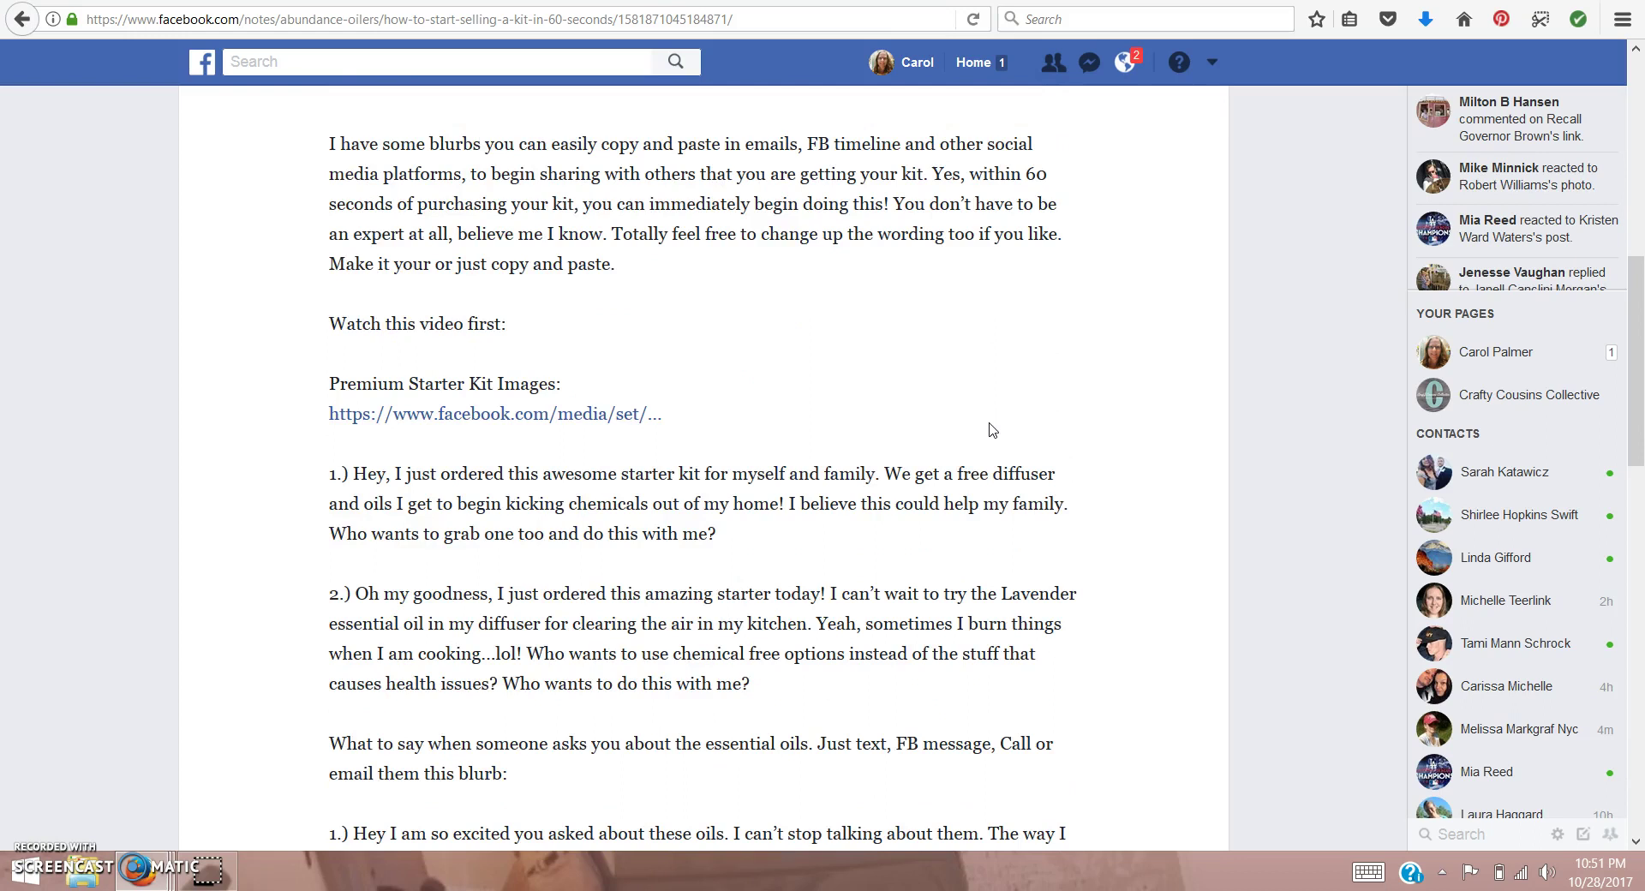
scroll(991, 430, "down", 1)
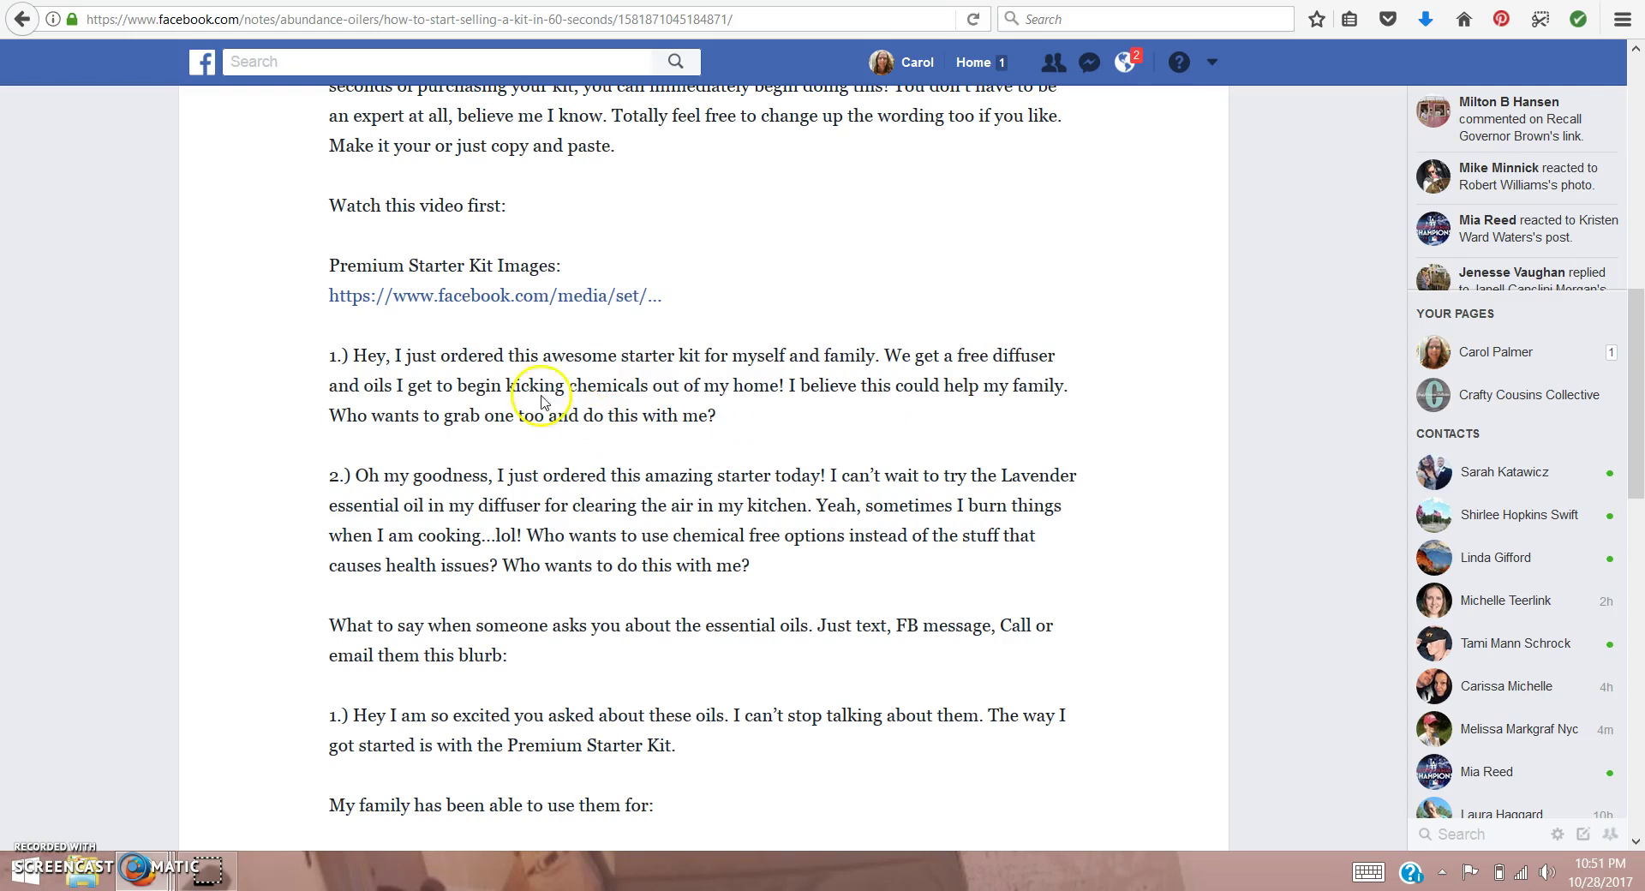
Copy the first sample sales blurb (1.) from the note, then deselect it
left_click_drag(354, 355, 857, 439)
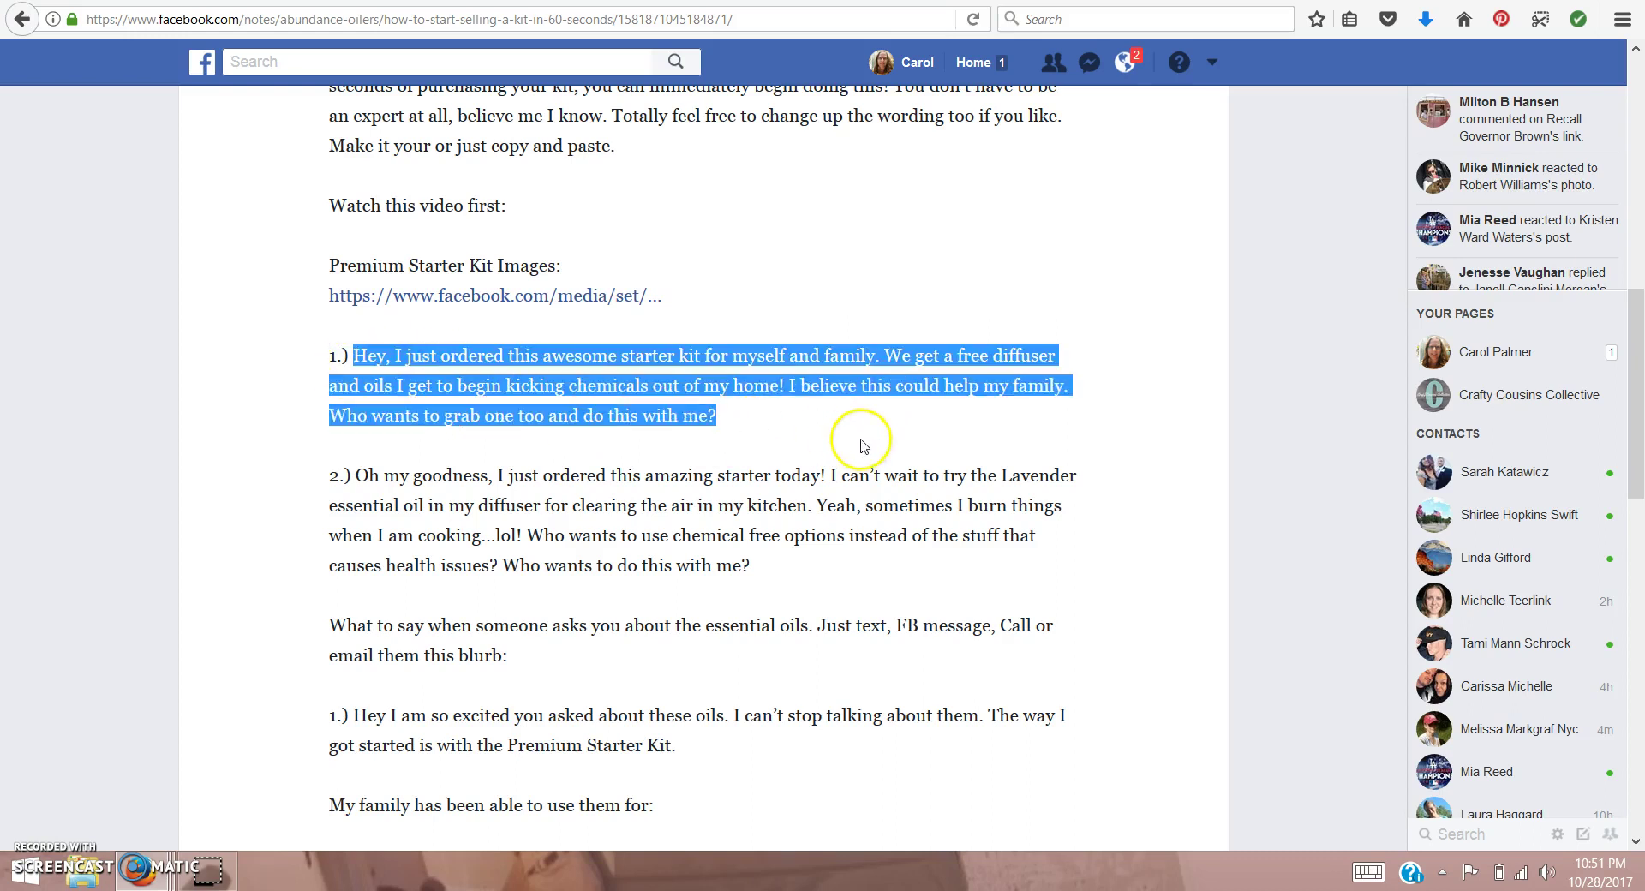
right_click(641, 360)
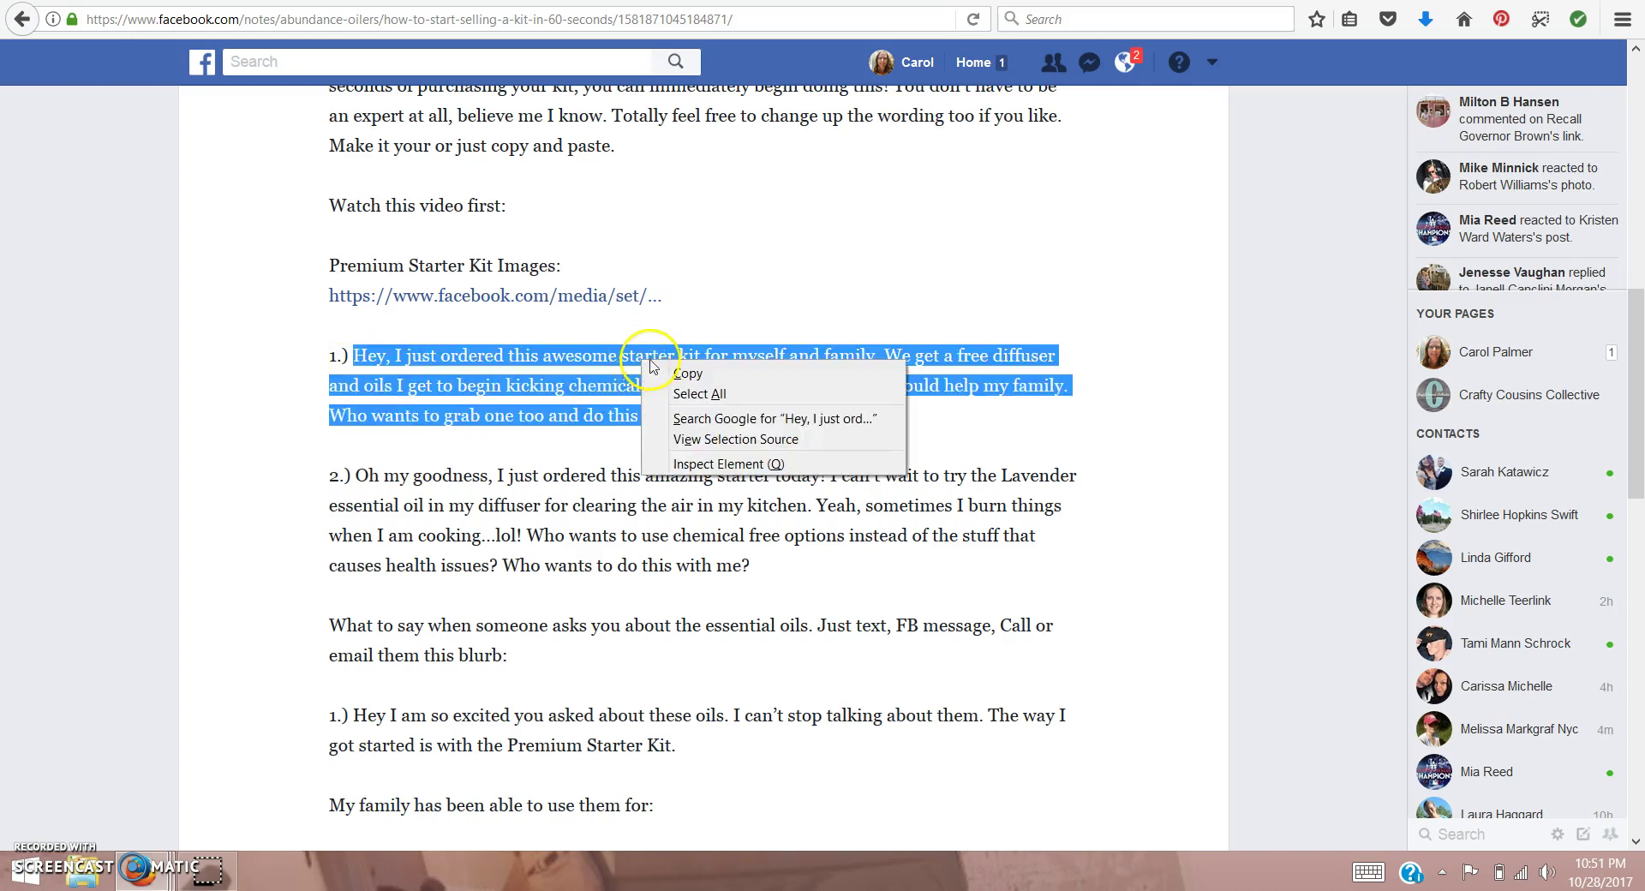
left_click(696, 369)
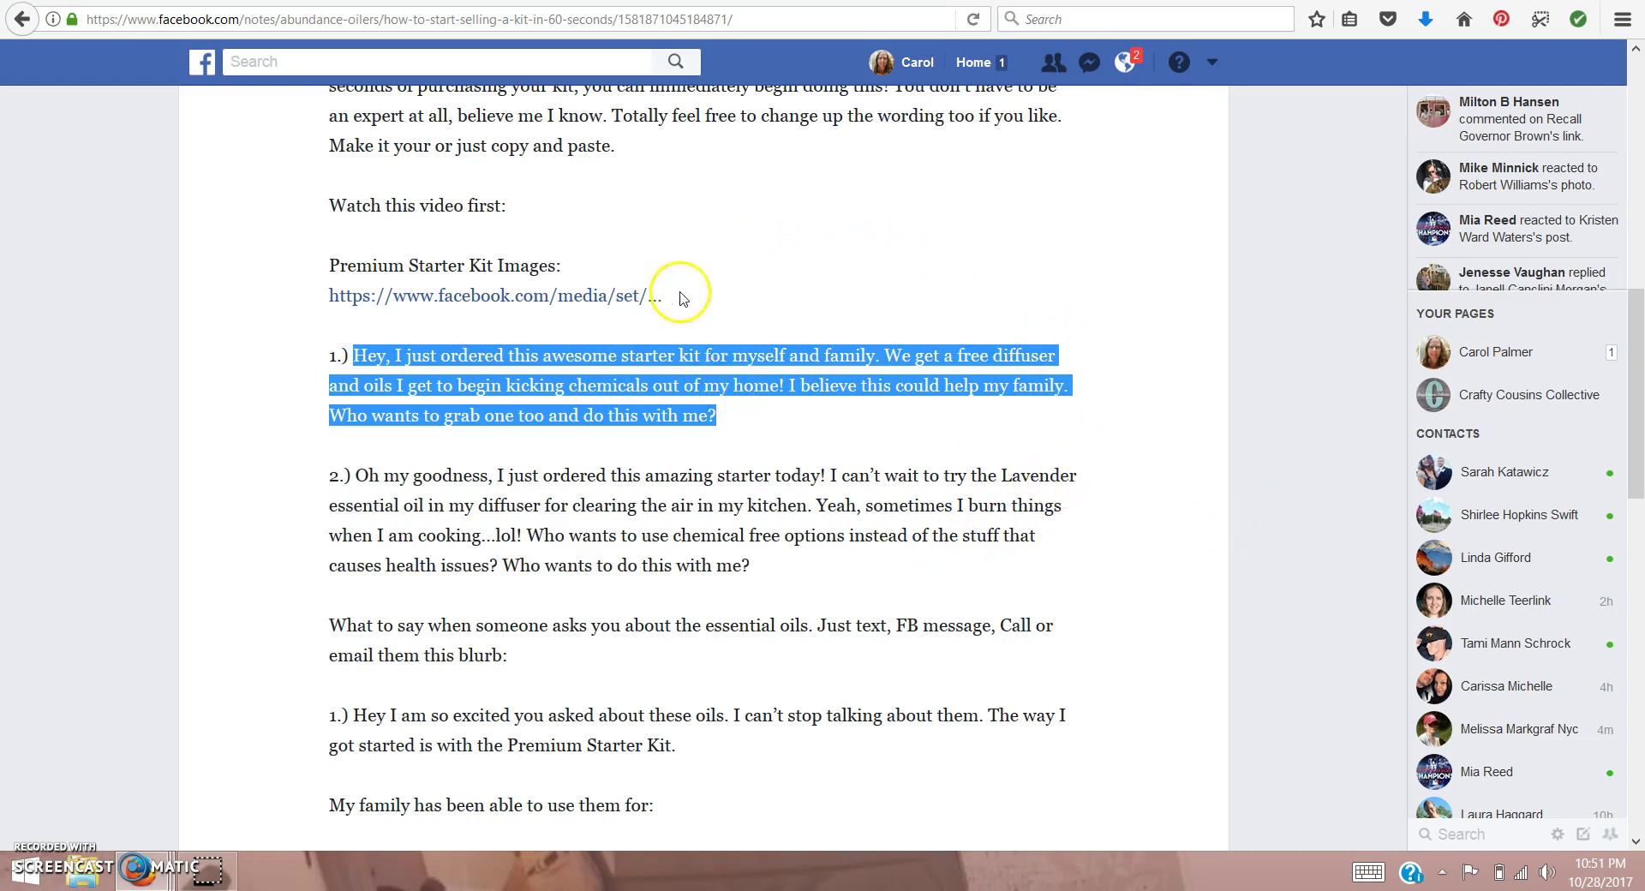
left_click(763, 301)
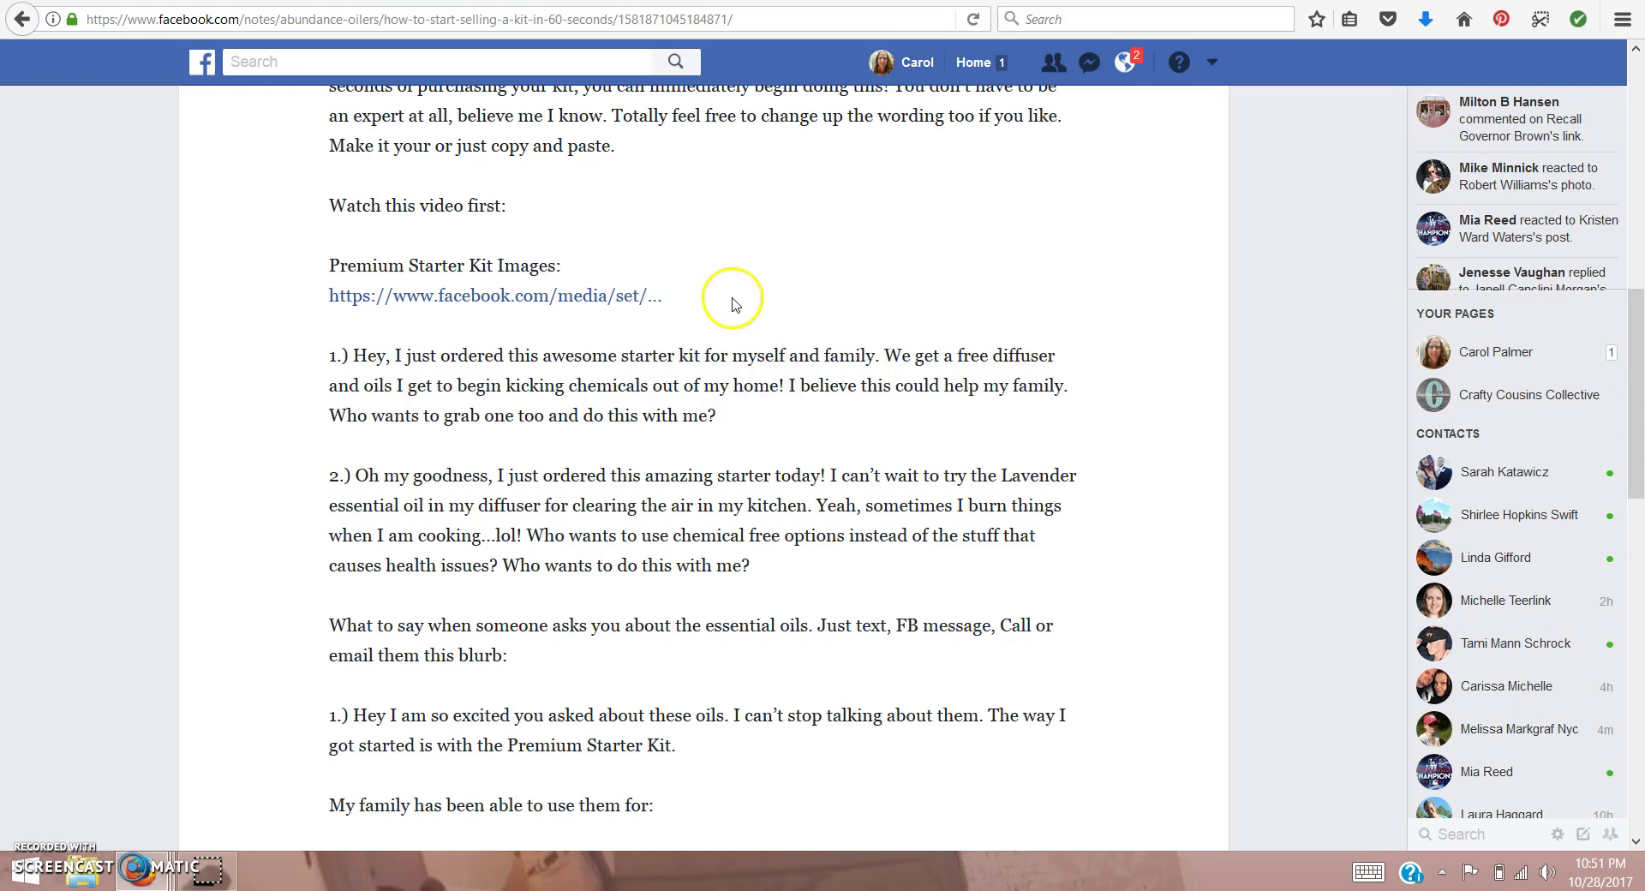
Open the Premium Starter Kit images album and view the Aria Premium Starter Kit photo
left_click(591, 298)
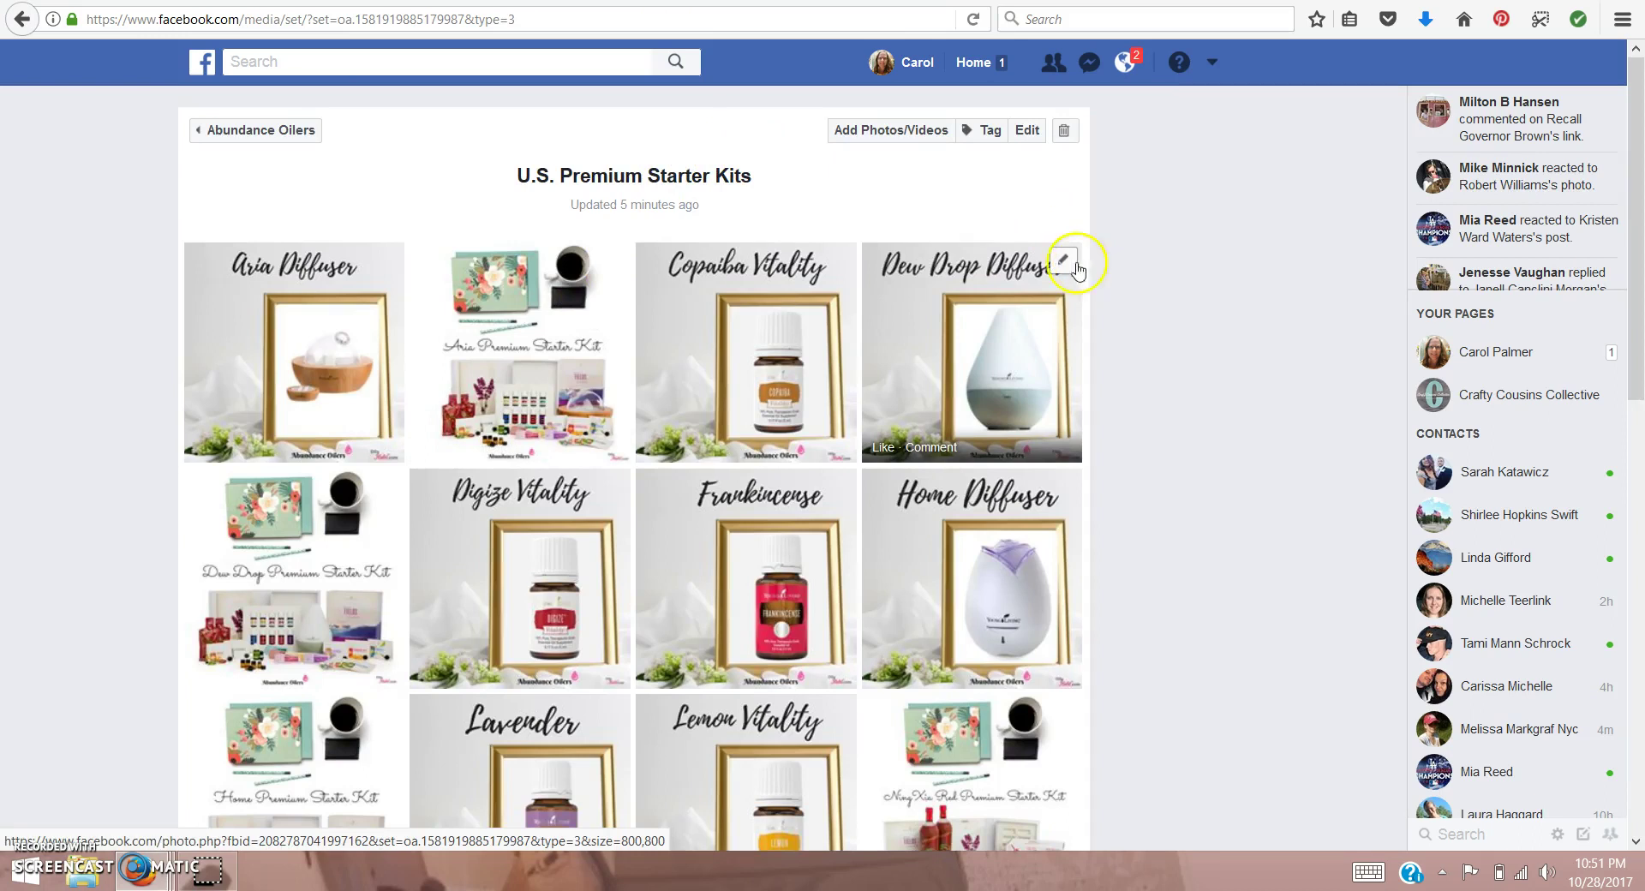
left_click(595, 369)
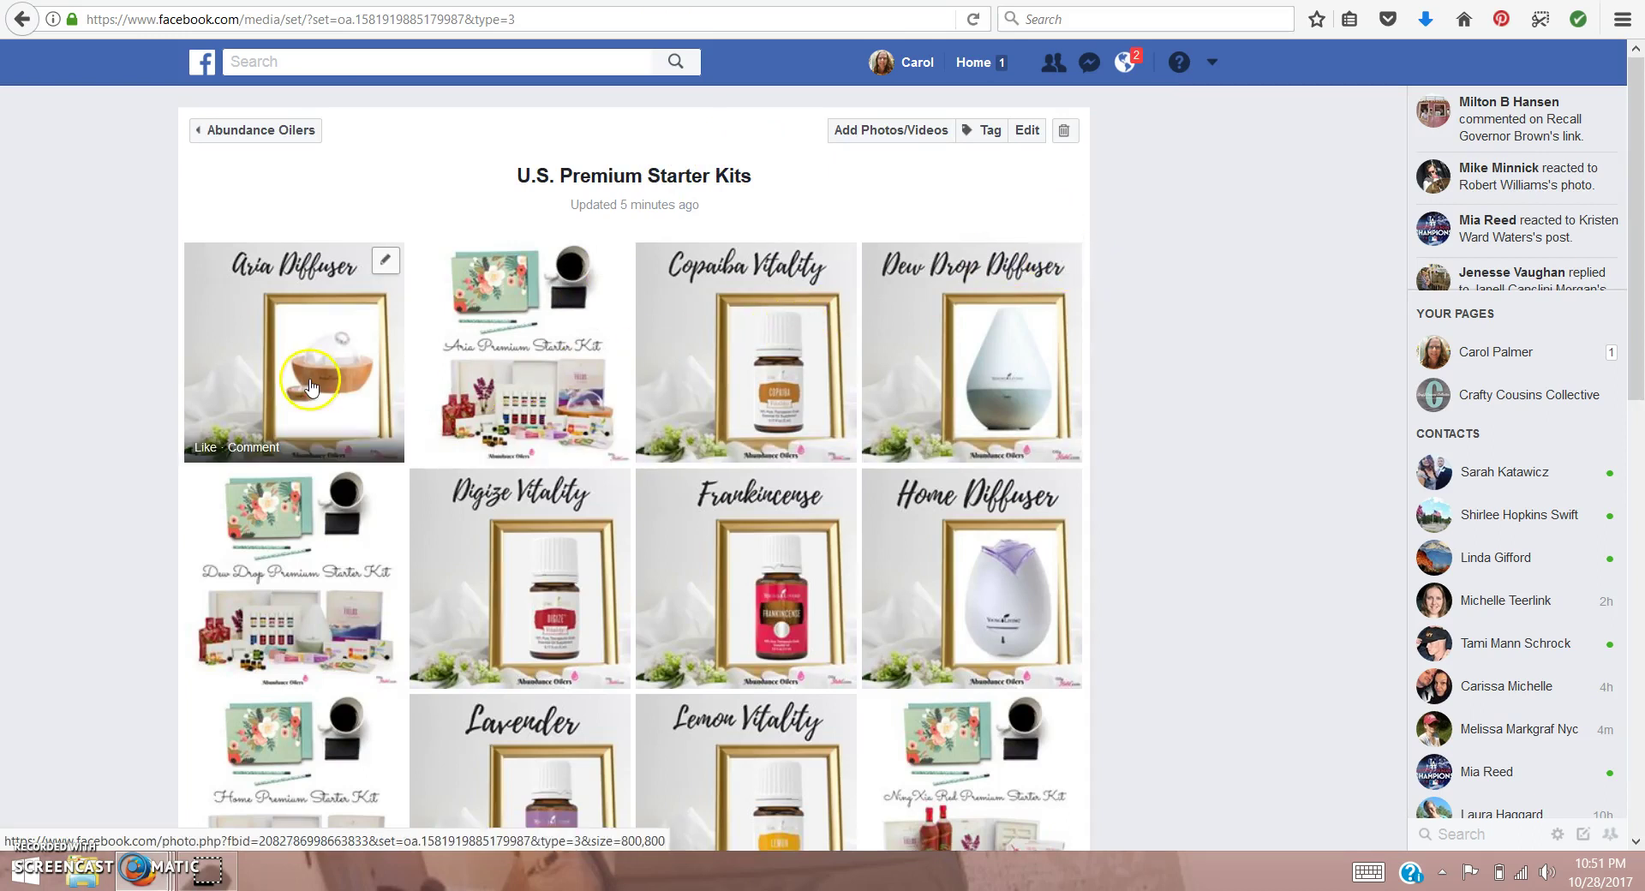
left_click(506, 369)
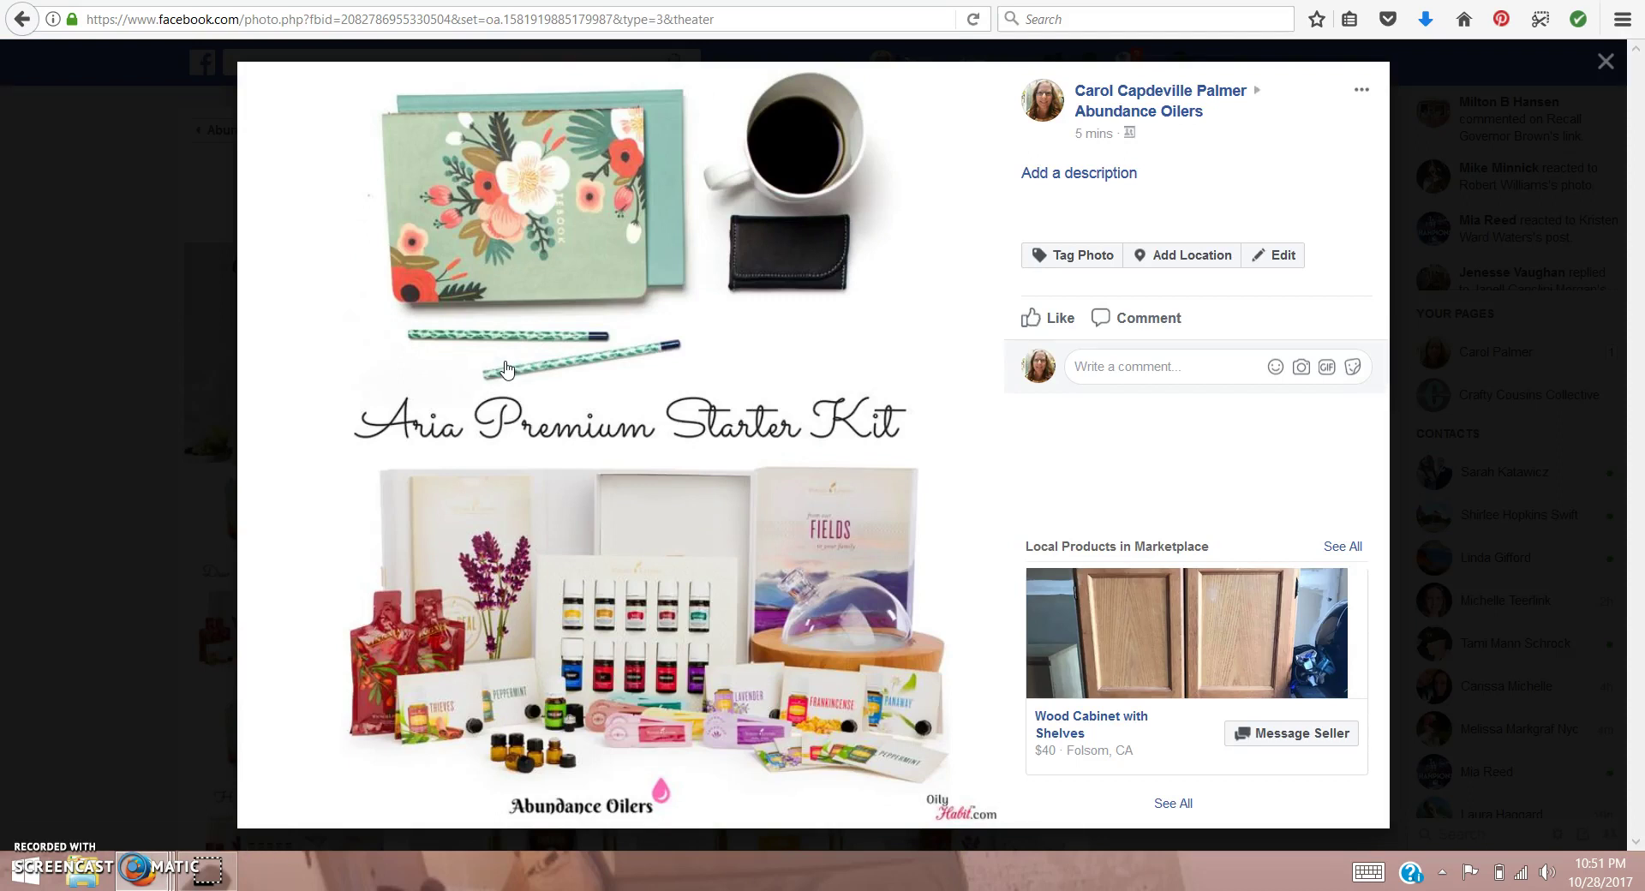
Begin saving the photo to Downloads, then cancel the Save As dialog
right_click(506, 368)
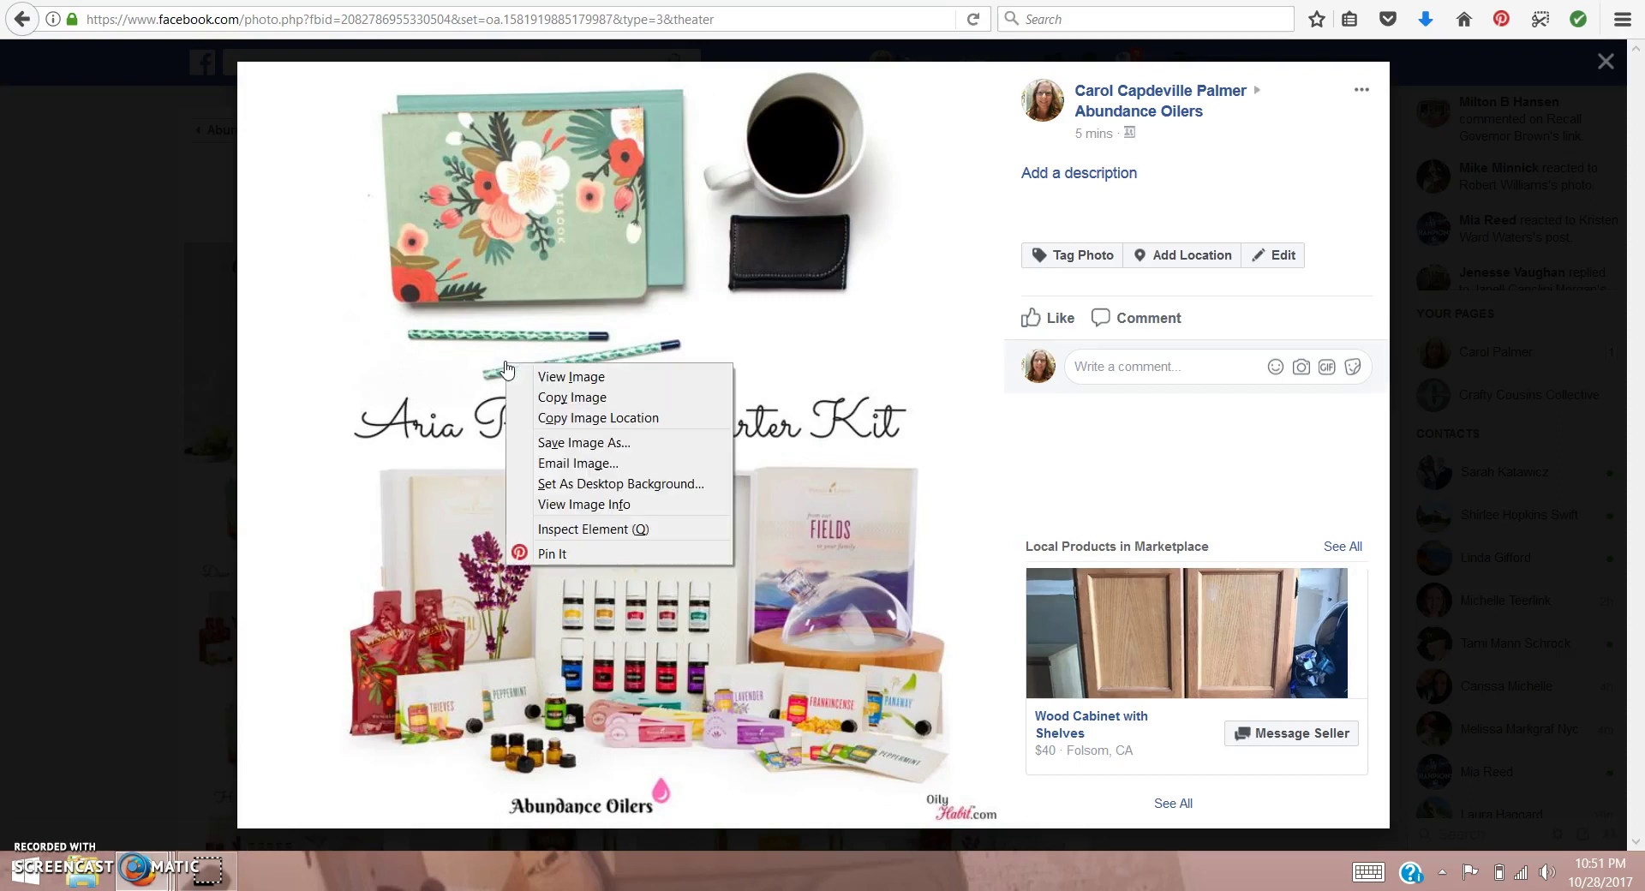
left_click(593, 443)
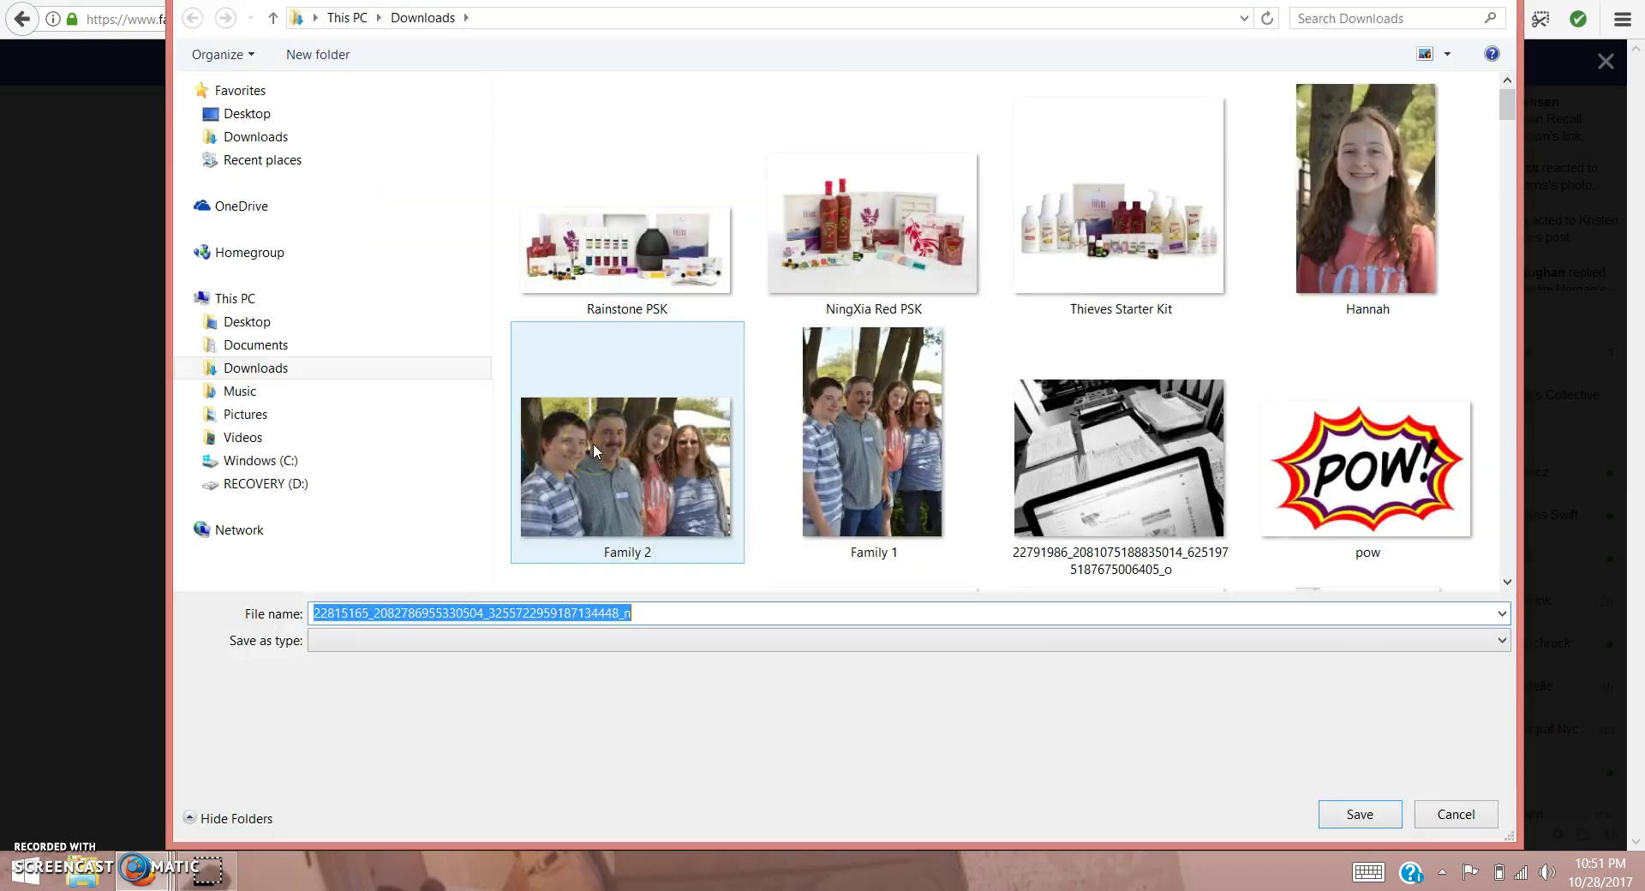
left_click(288, 137)
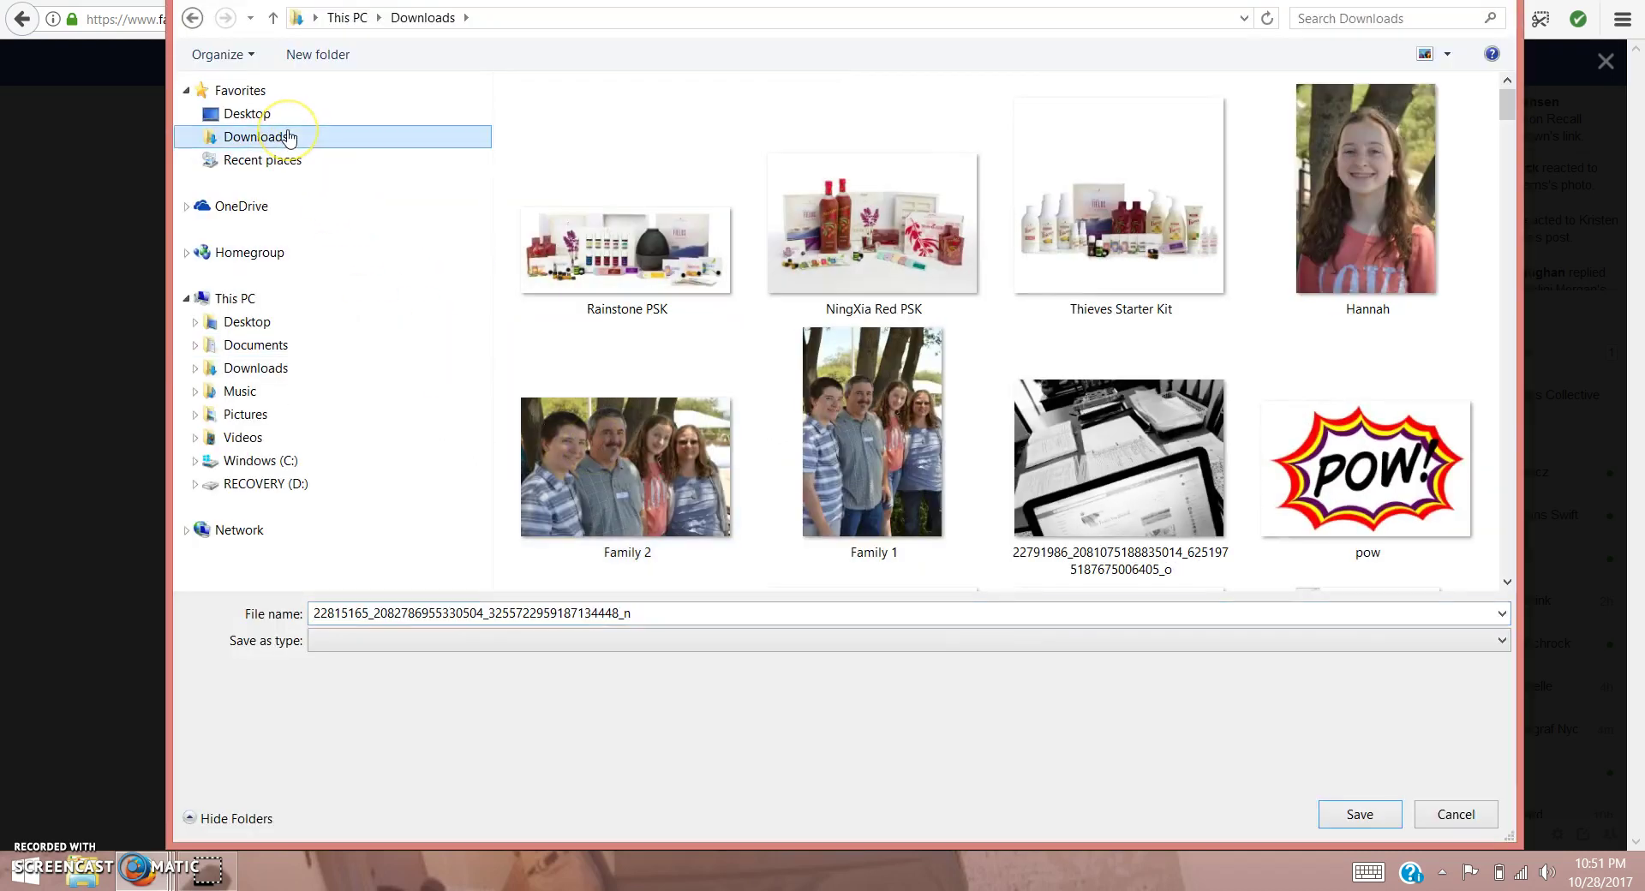
double_click(646, 611)
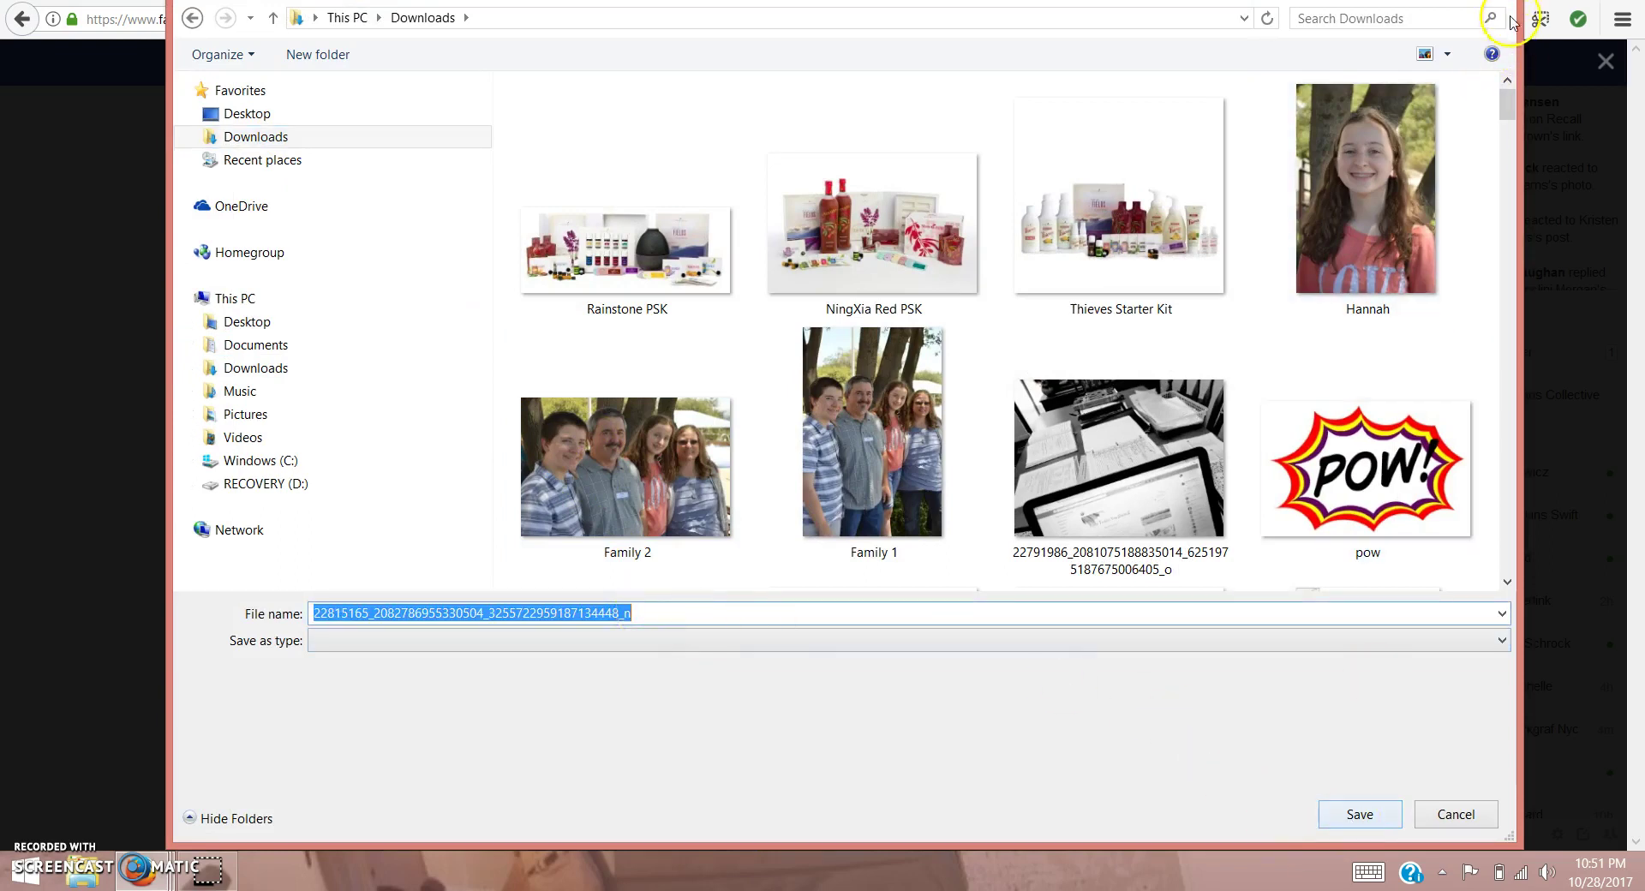
key("Escape")
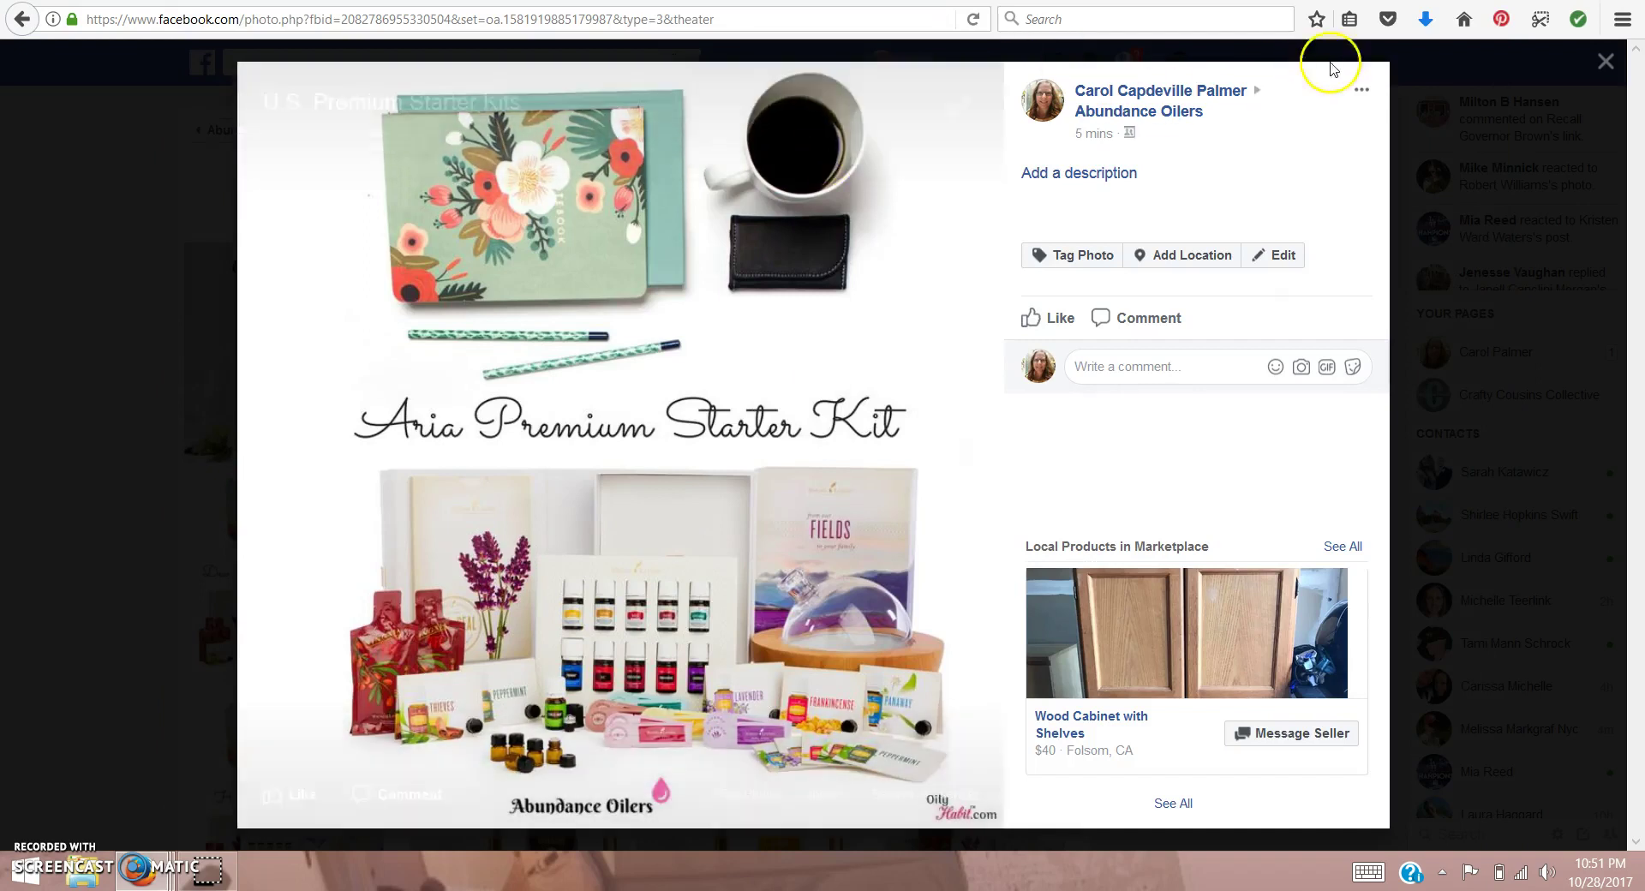
Close the photo viewer, return to the Abundance Oilers group, and expand the pinned welcome post
left_click(1603, 60)
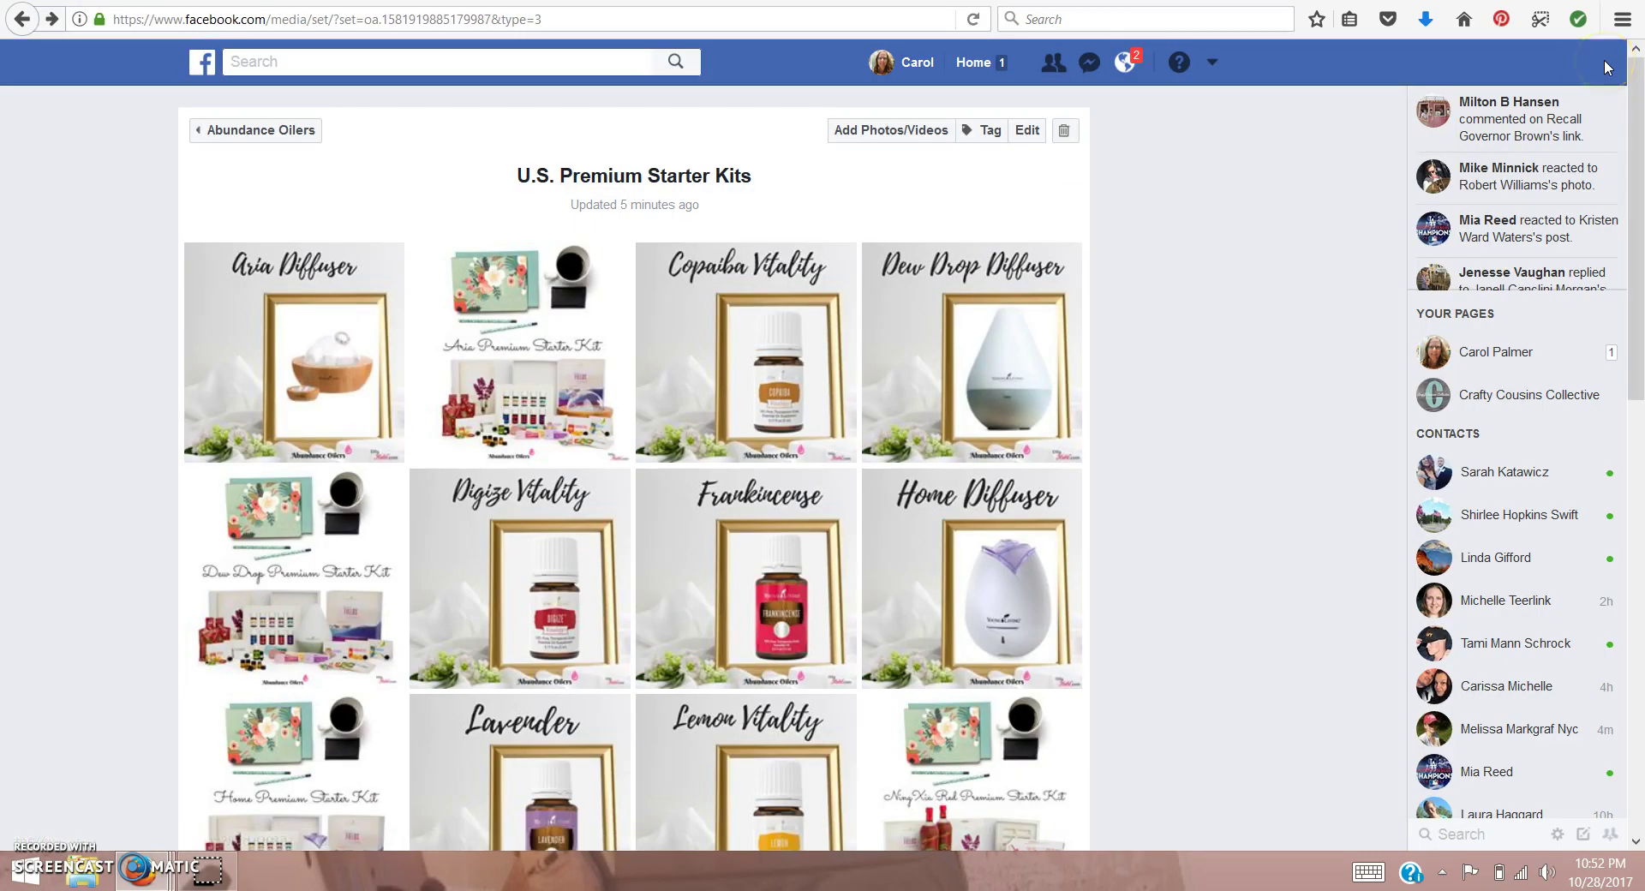
left_click(236, 133)
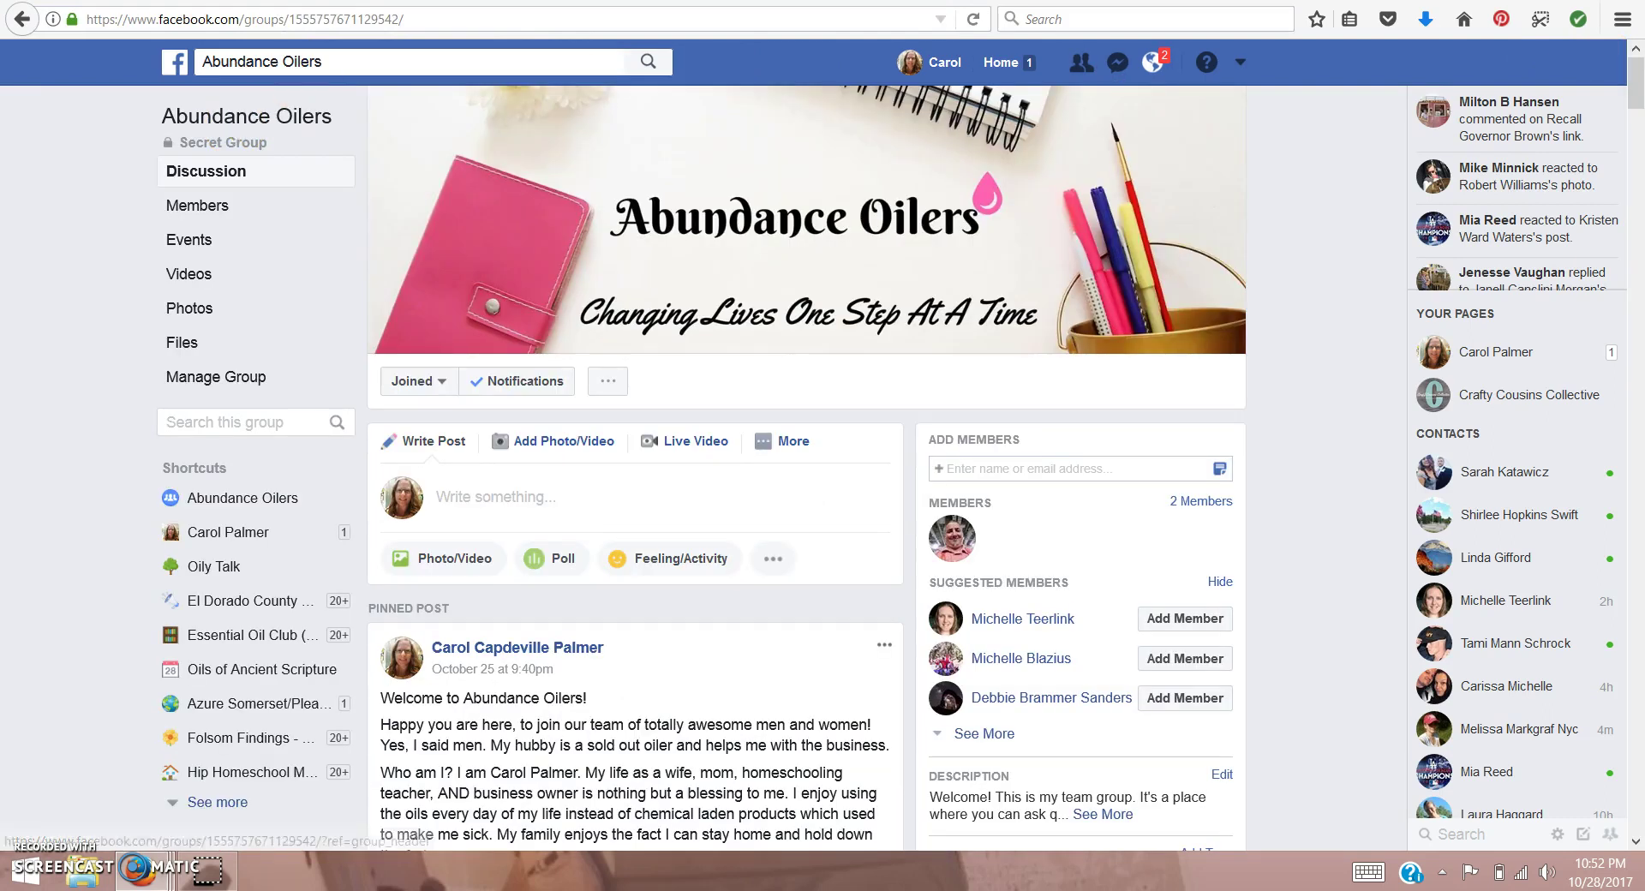
scroll(634, 467, "down", 5)
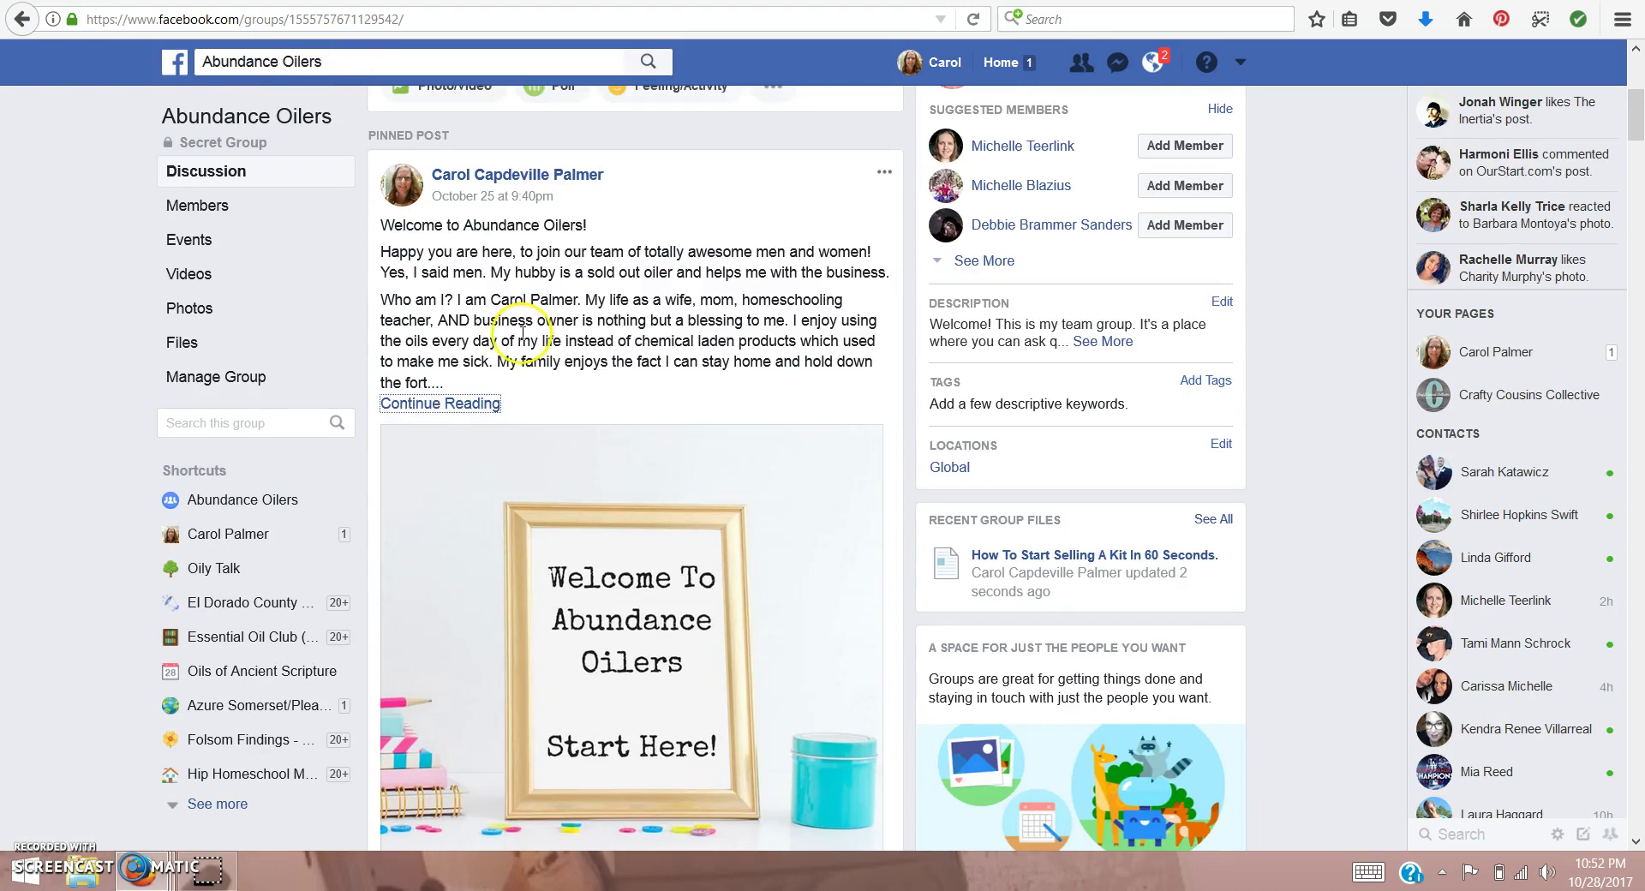
left_click(477, 404)
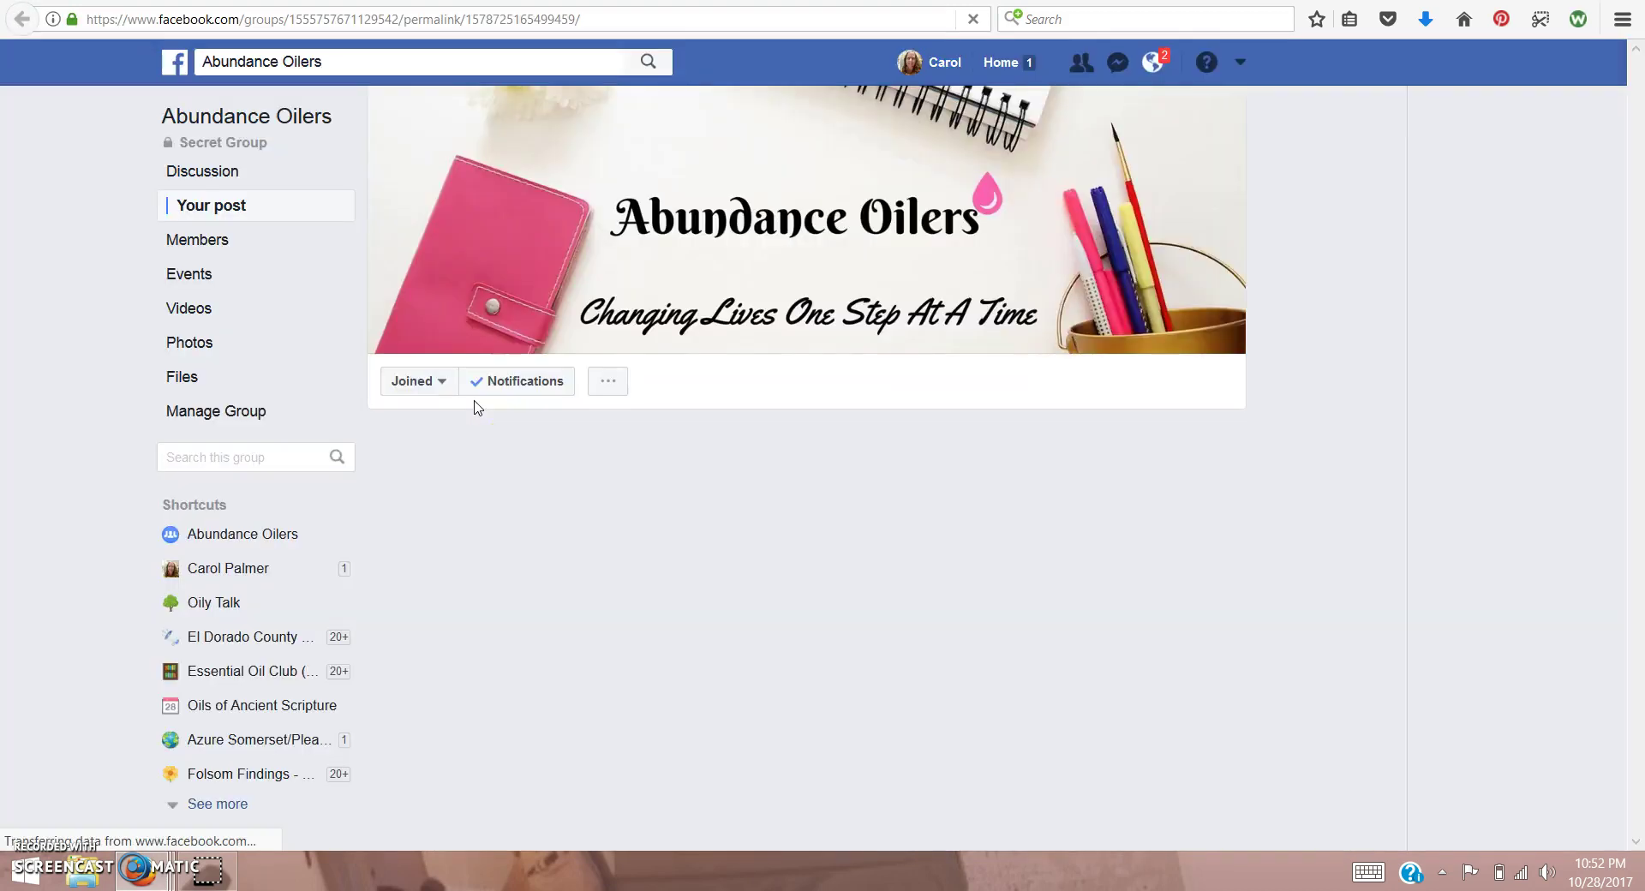
scroll(474, 394, "down", 3)
scroll(471, 420, "down", 2)
scroll(466, 443, "down", 4)
scroll(465, 443, "down", 2)
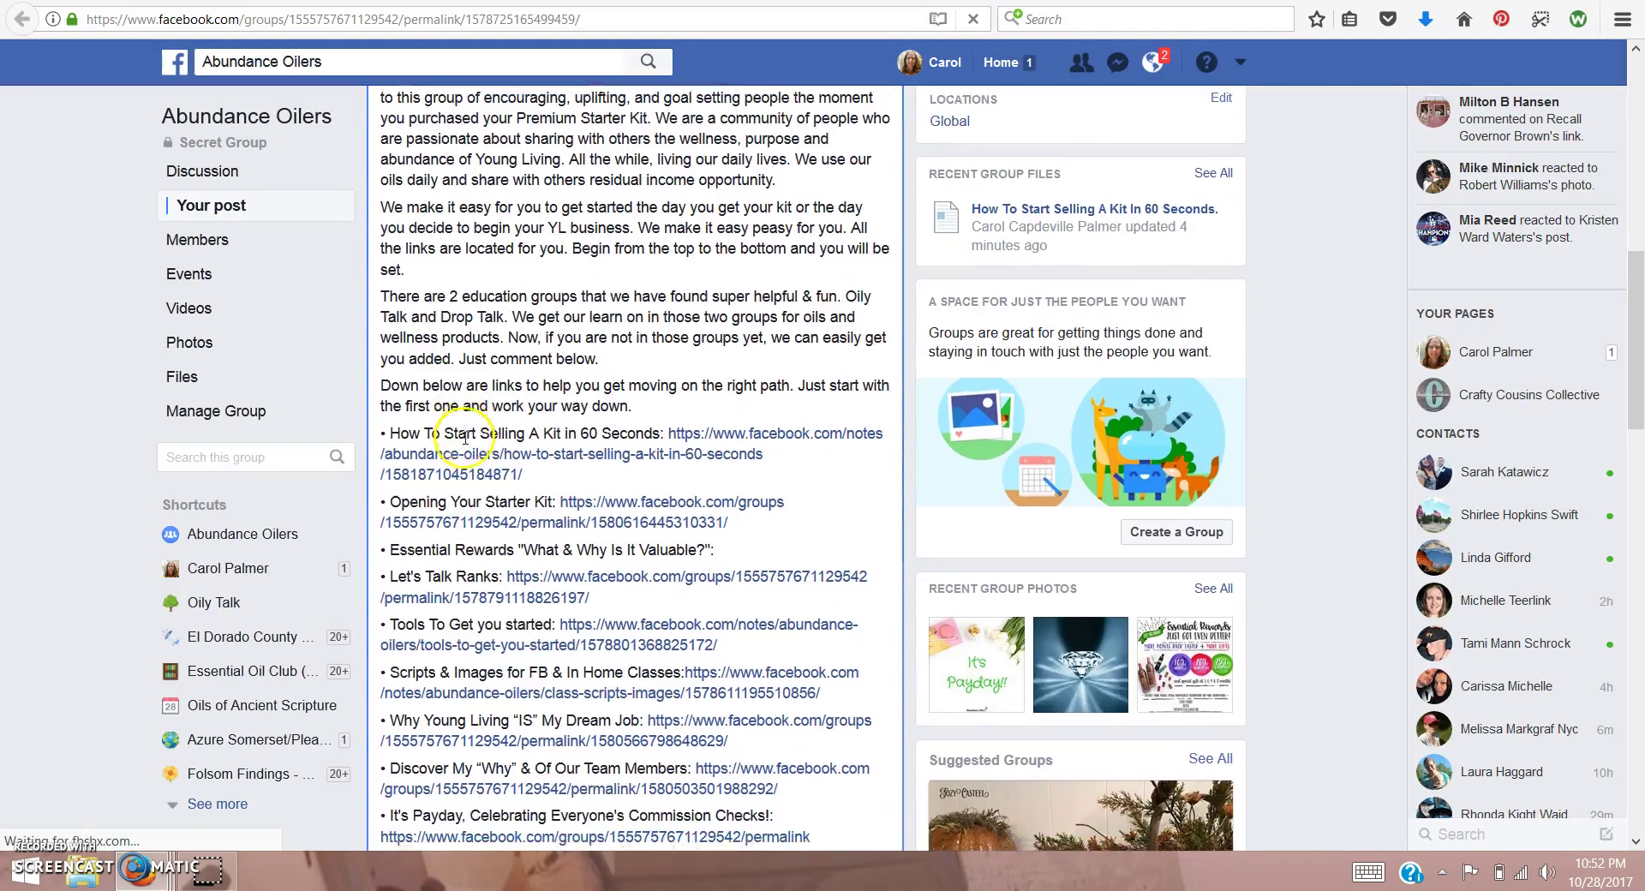
scroll(465, 443, "down", 2)
Copy the blurb starting 'Hey' from the How To Start Selling note and return to Gmail
left_click(728, 230)
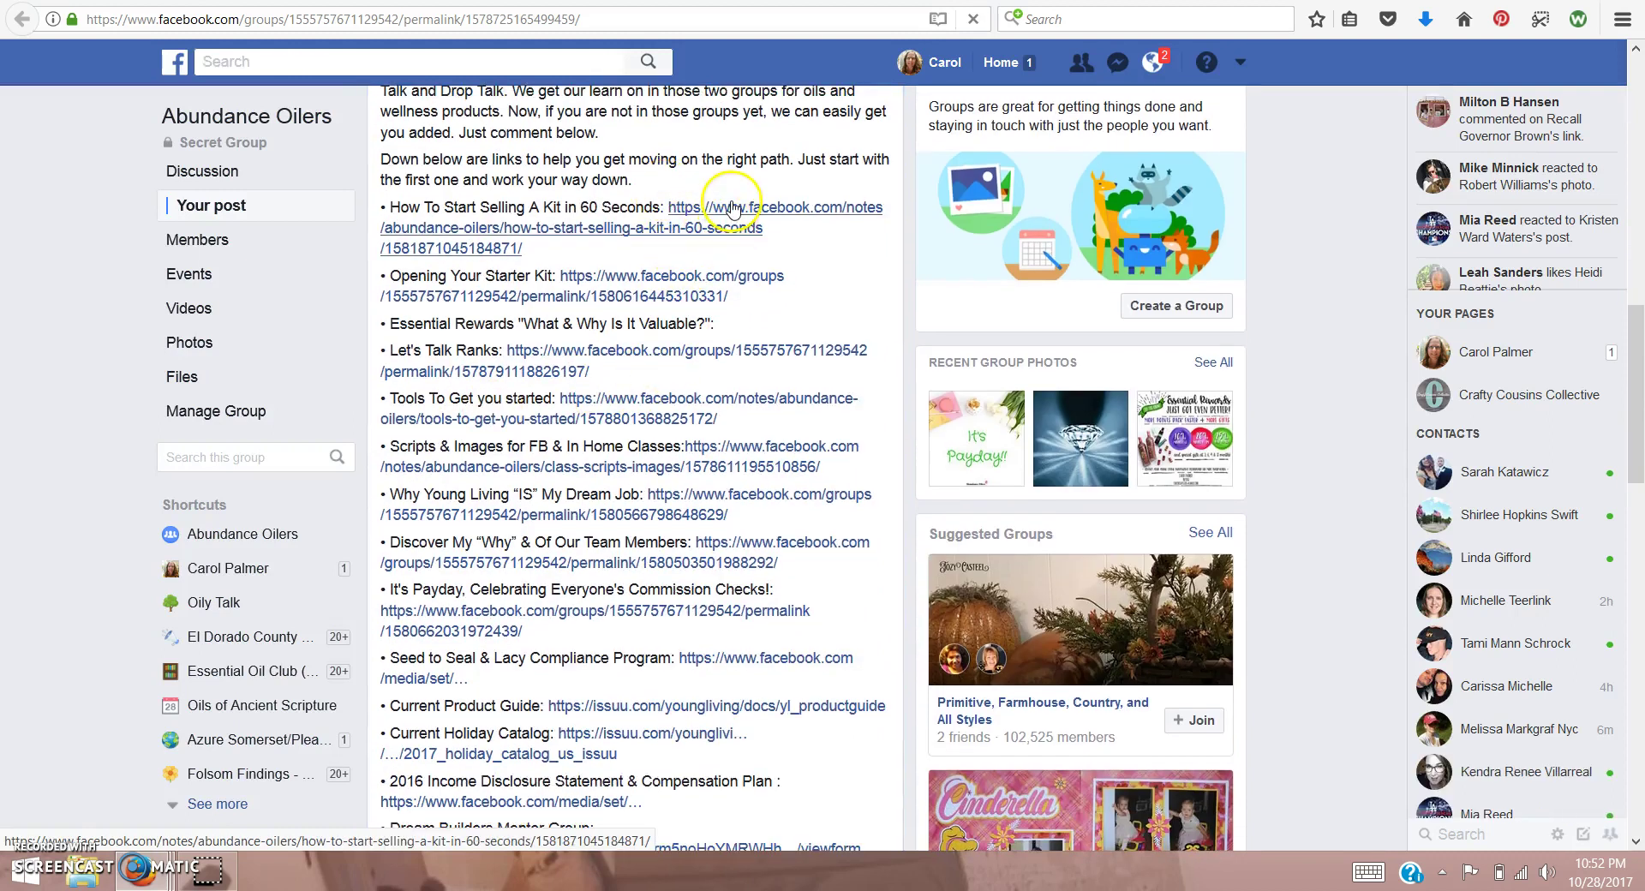
scroll(954, 563, "down", 5)
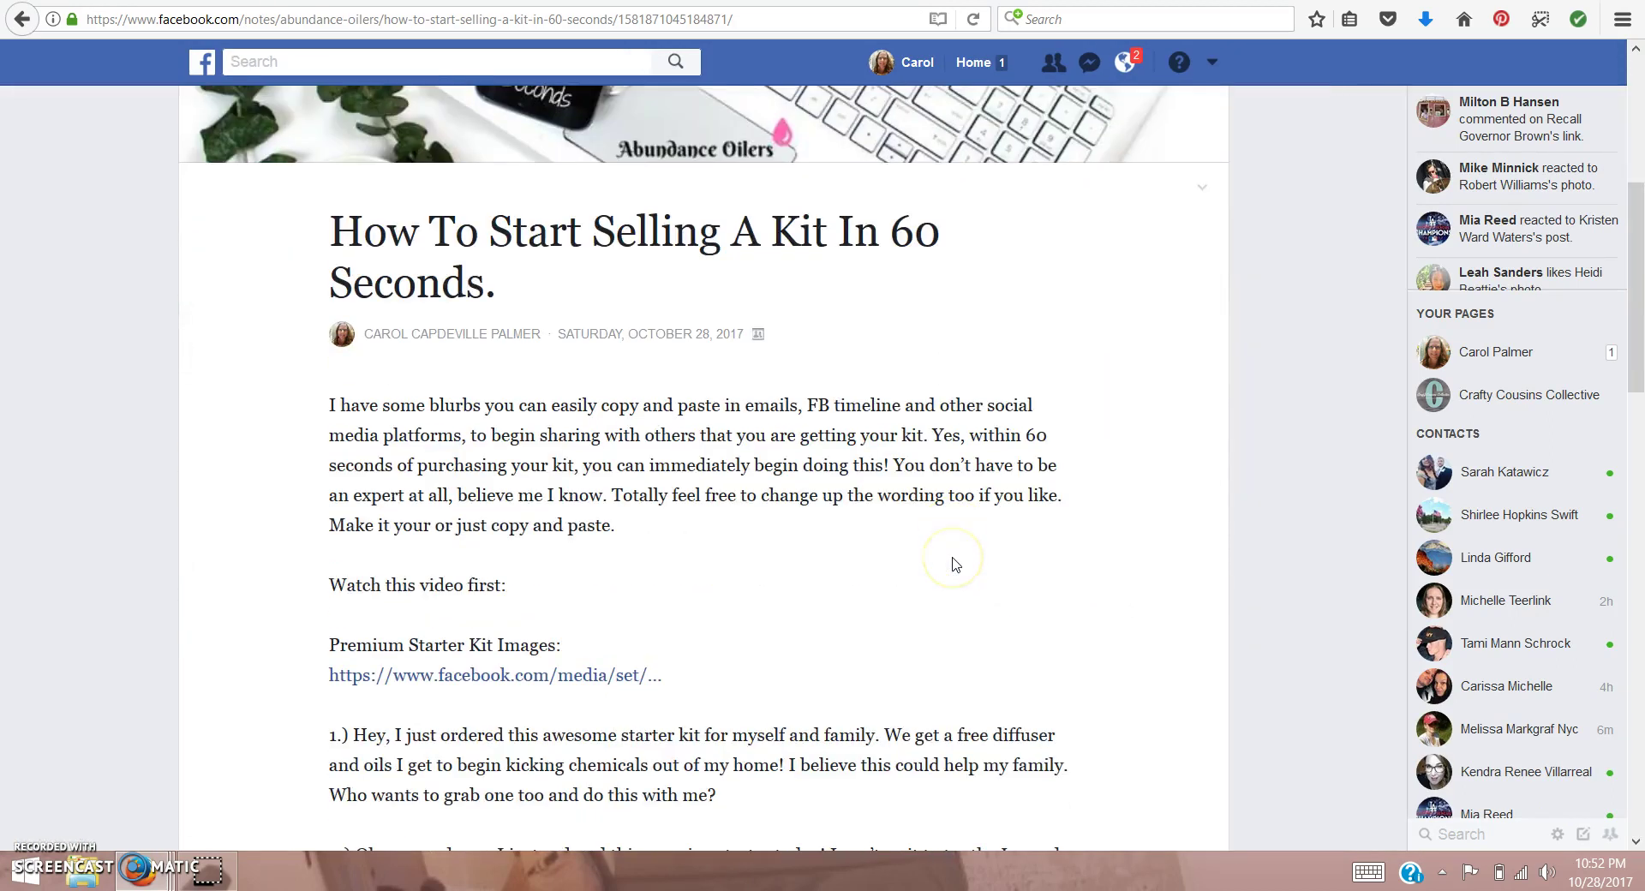
scroll(977, 567, "down", 3)
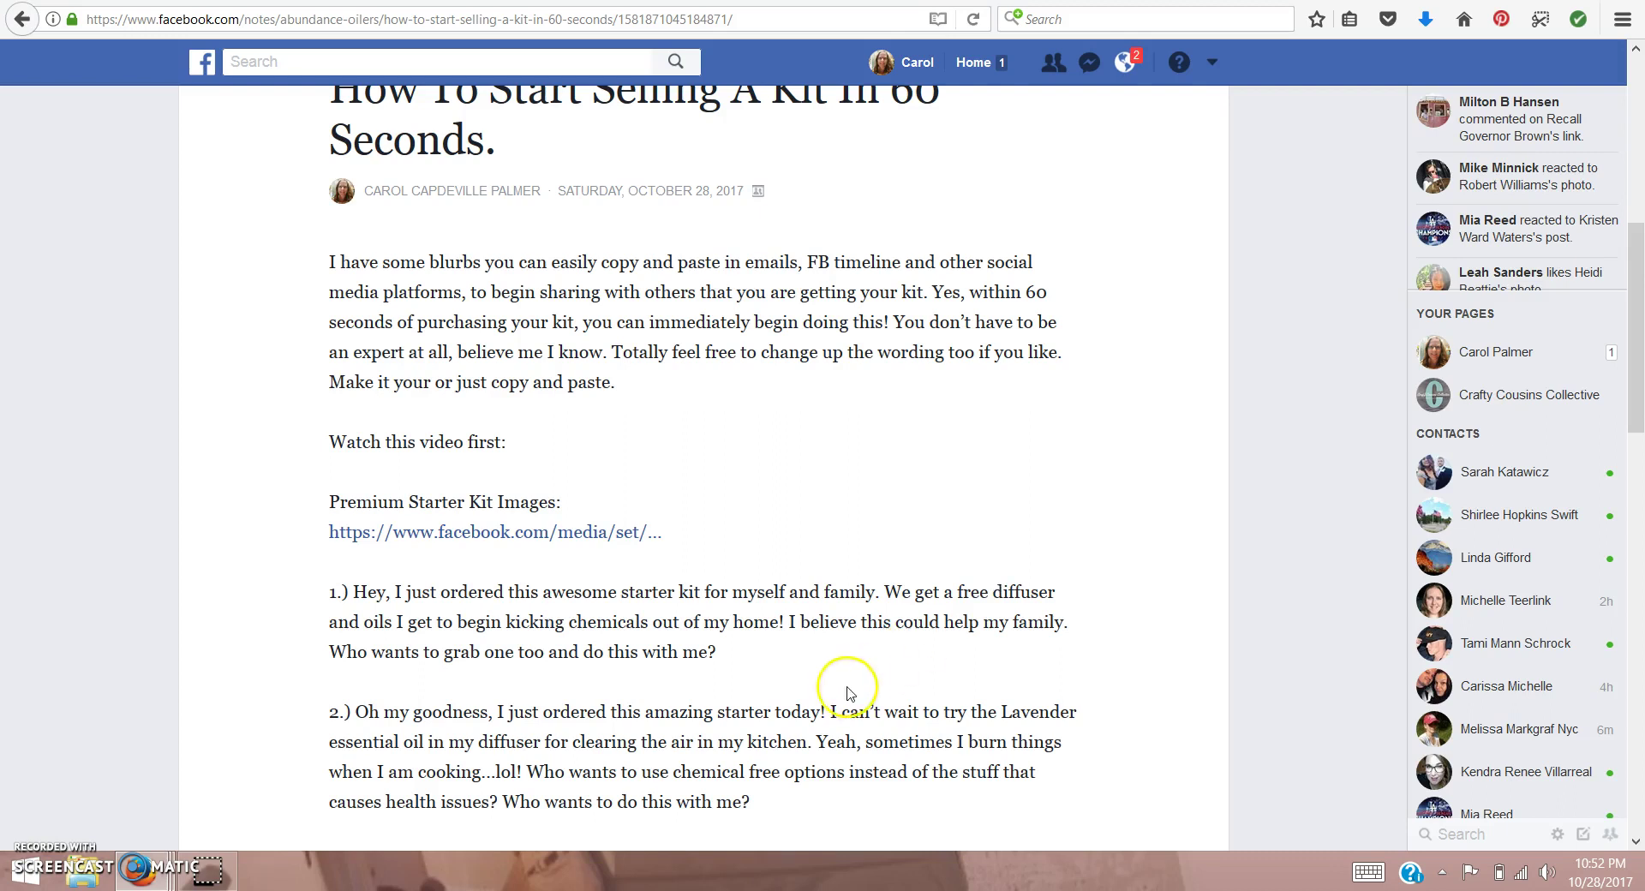
scroll(783, 503, "down", 5)
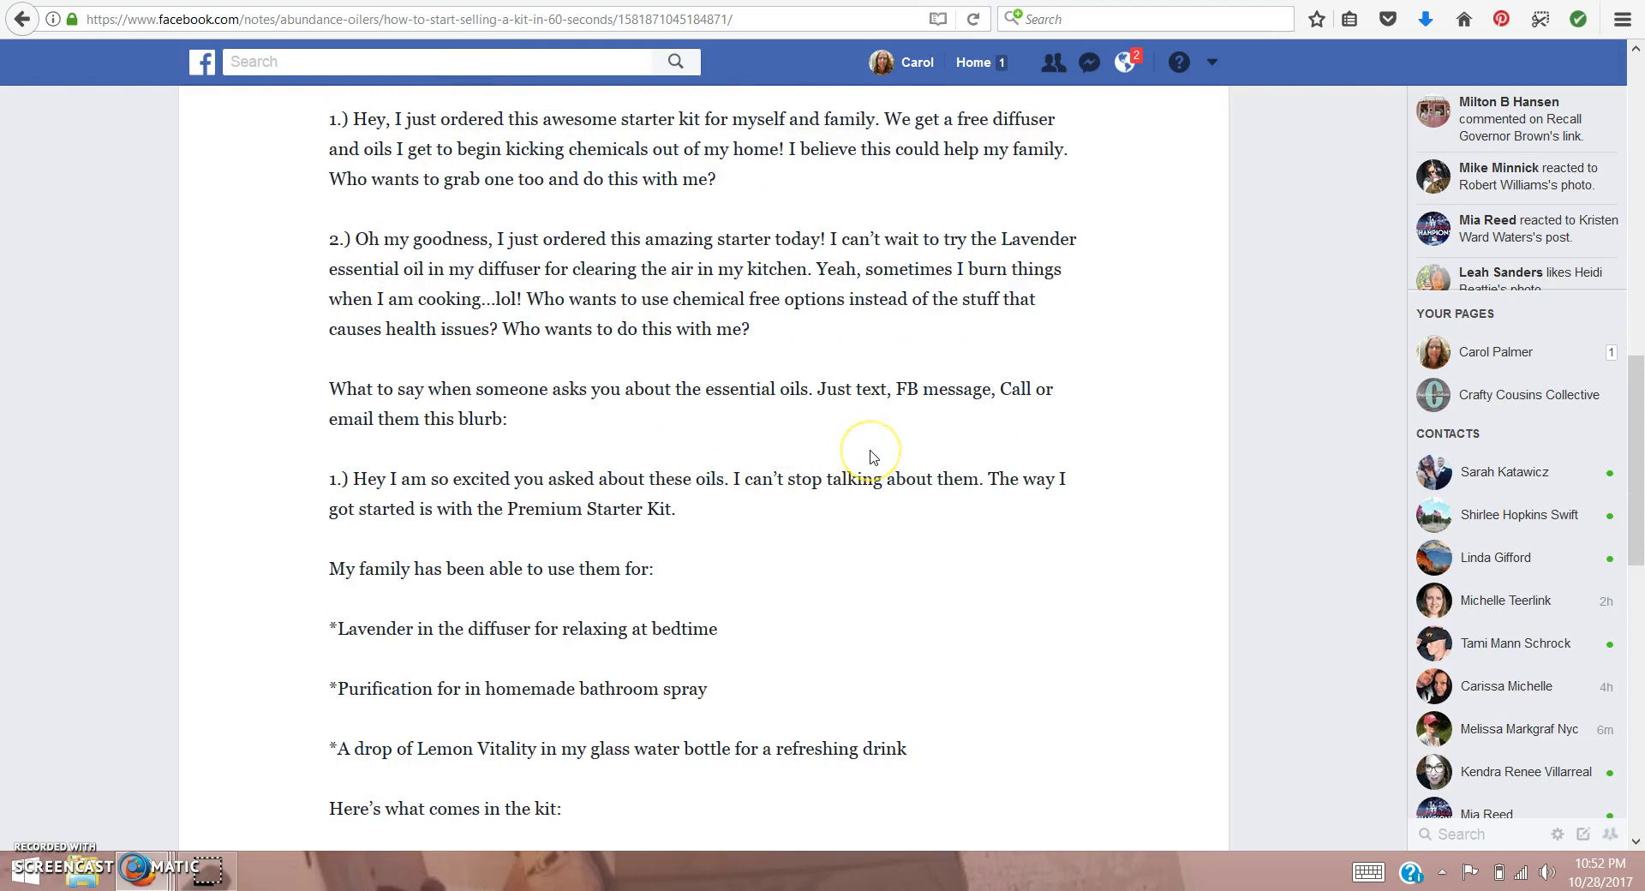
scroll(873, 455, "down", 3)
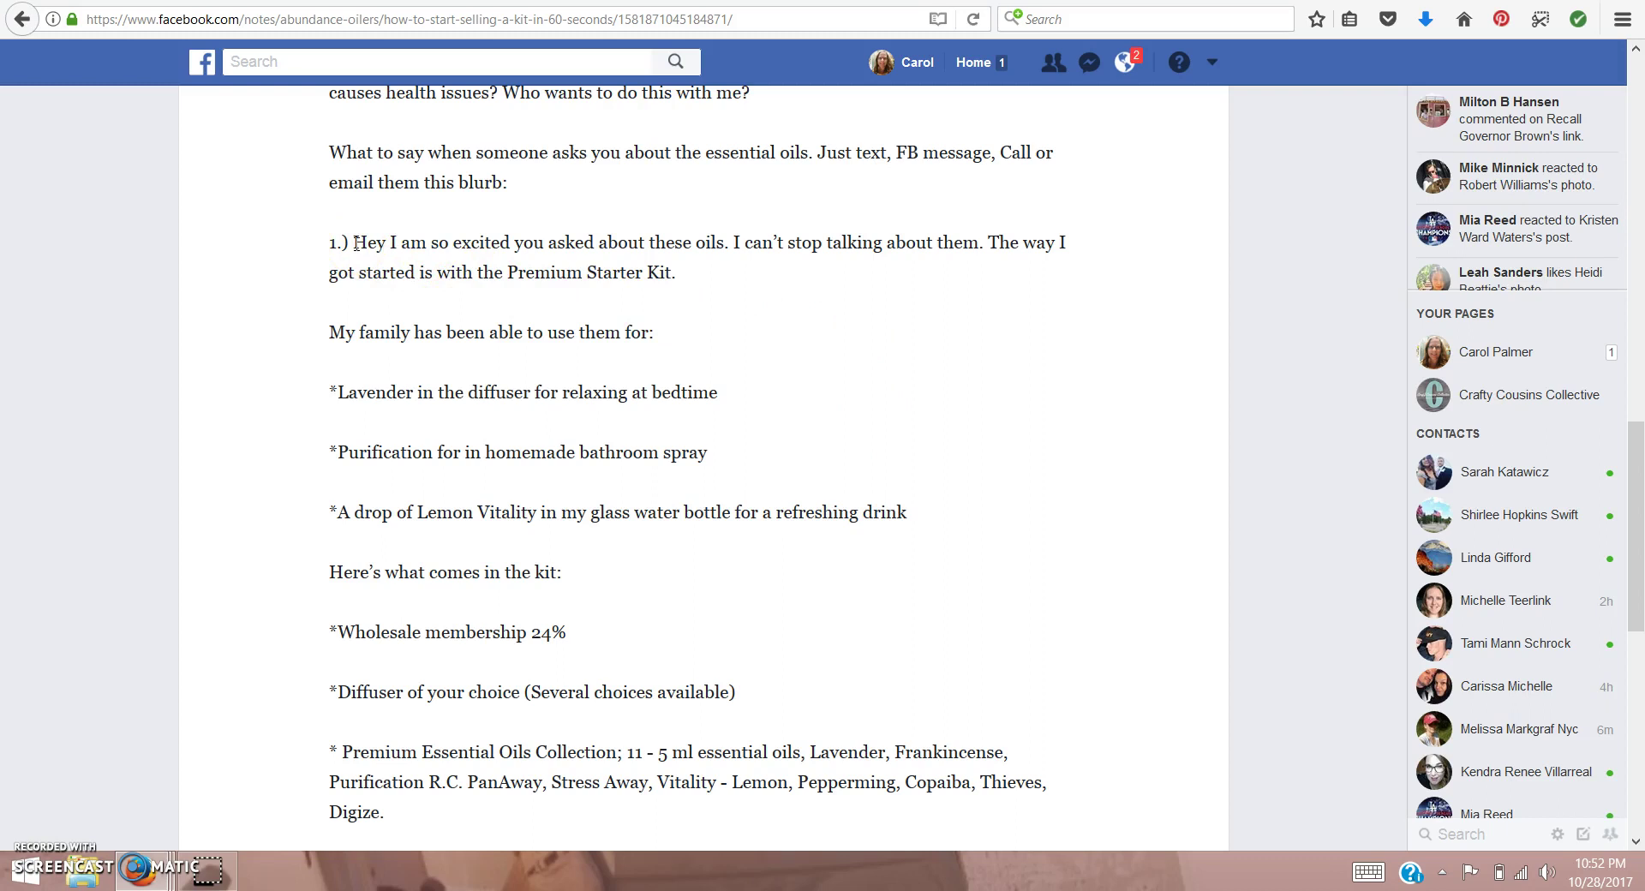
left_click_drag(354, 243, 954, 857)
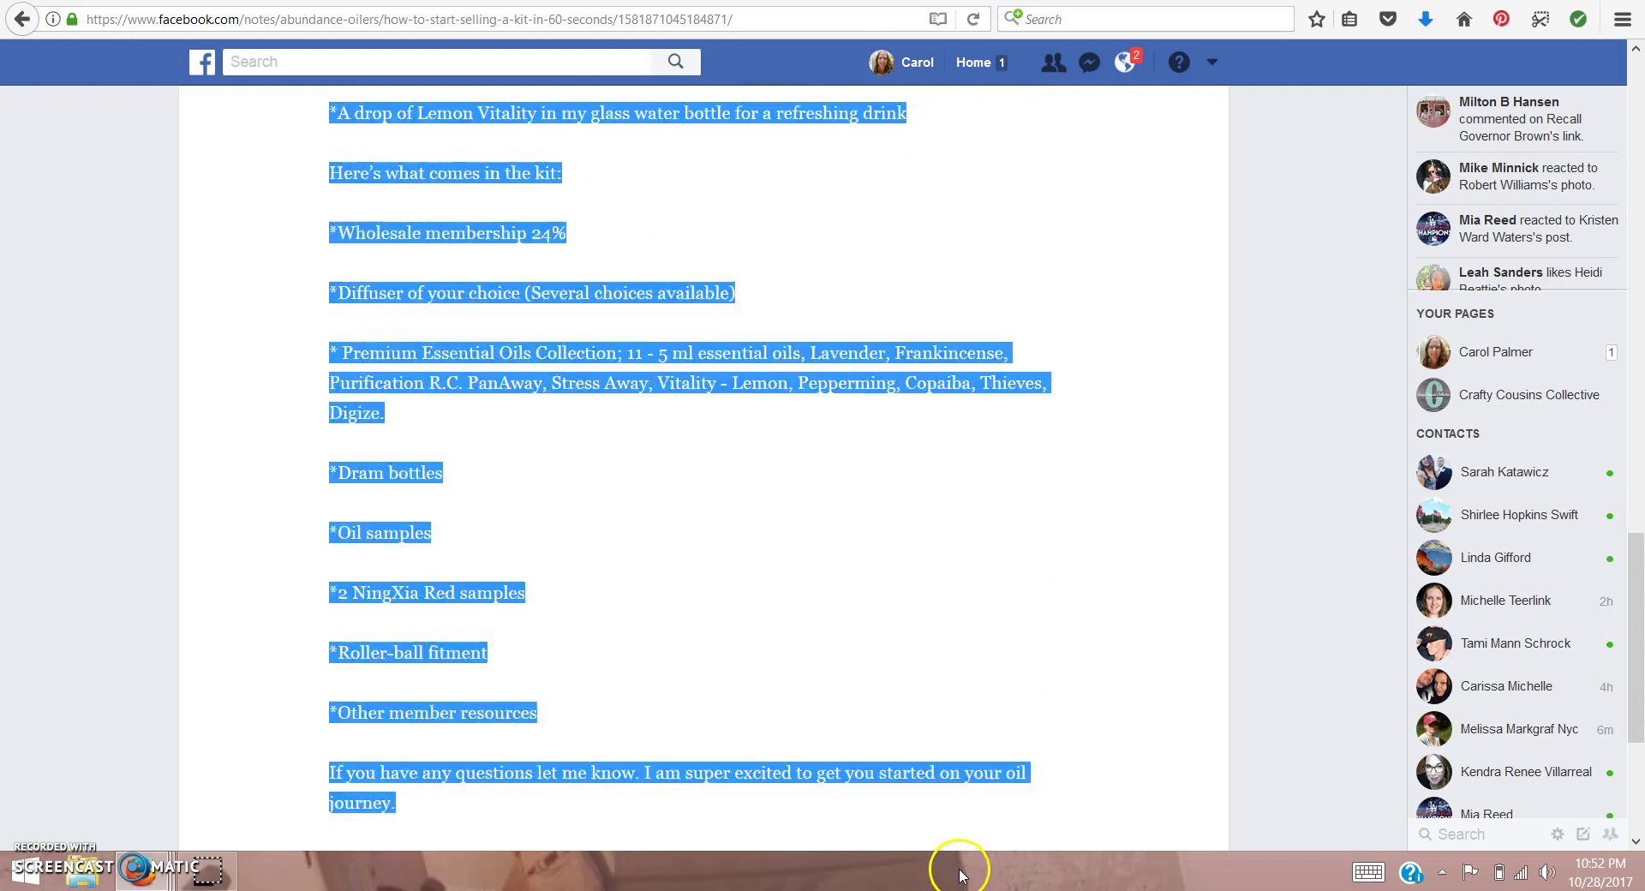
left_click_drag(953, 857, 861, 531)
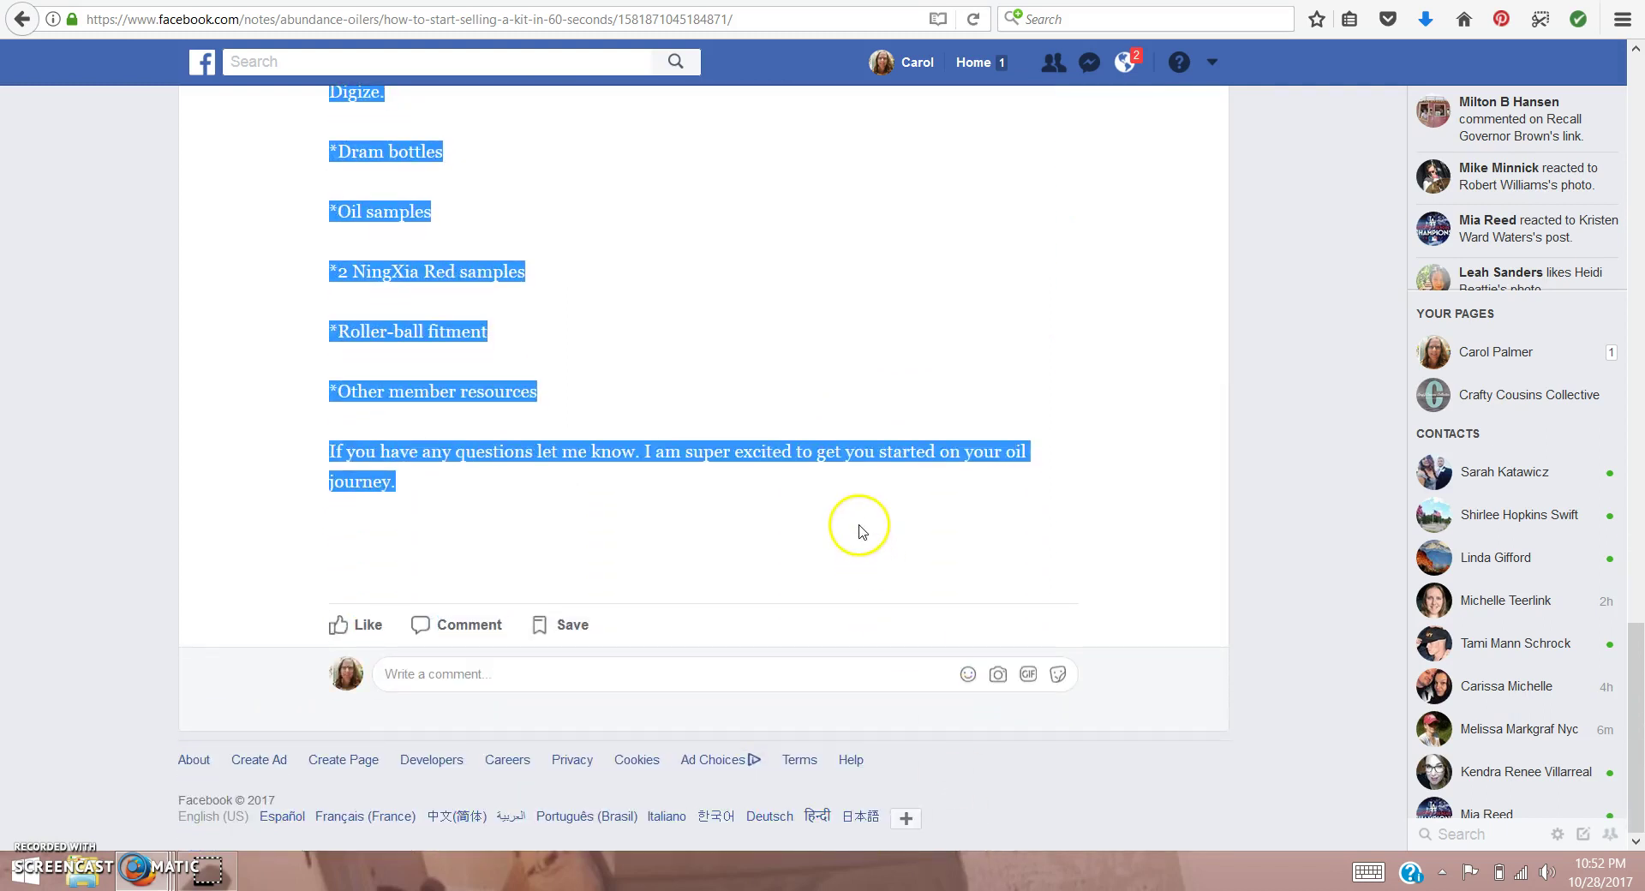
right_click(750, 454)
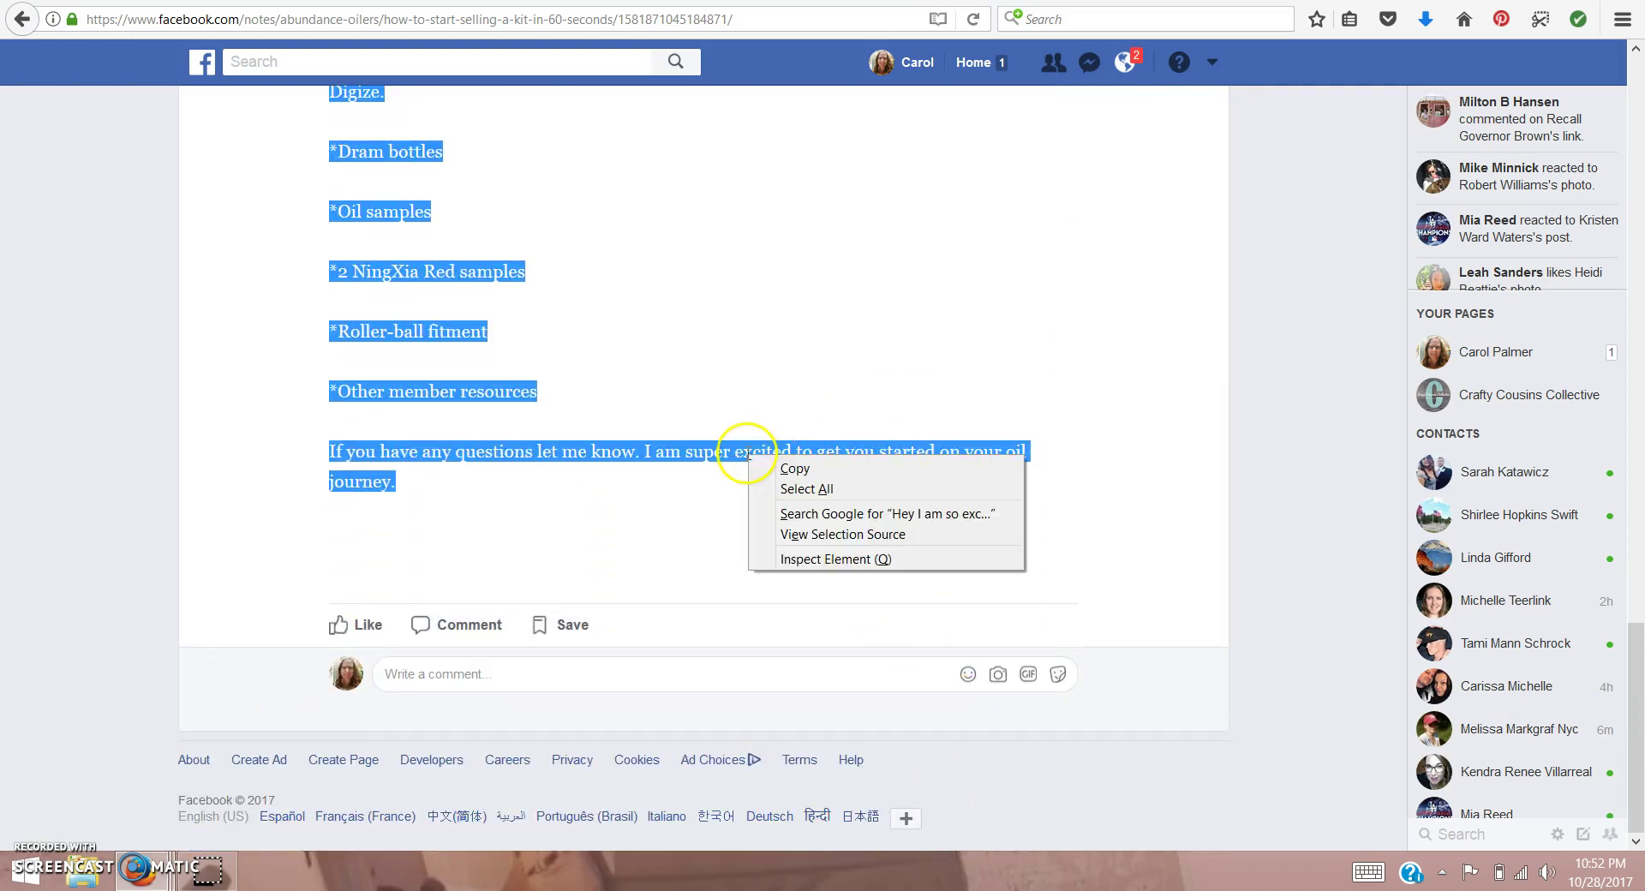
left_click(798, 468)
key("ctrl+Tab")
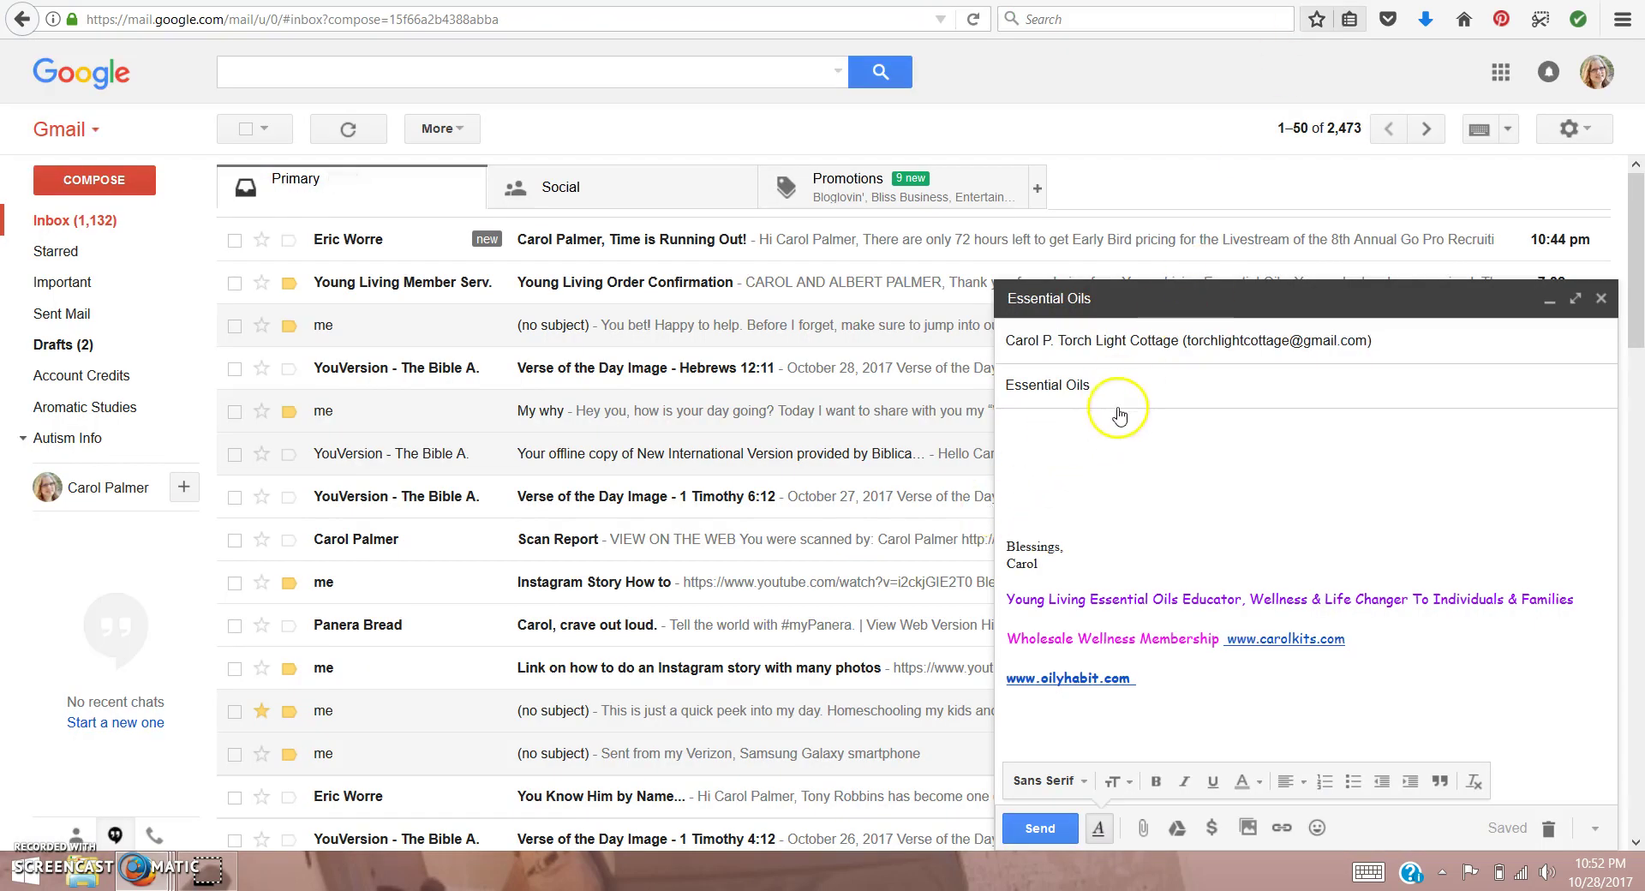
Paste the copied starter-kit blurb into the Essential Oils message body
left_click(1044, 452)
right_click(1044, 453)
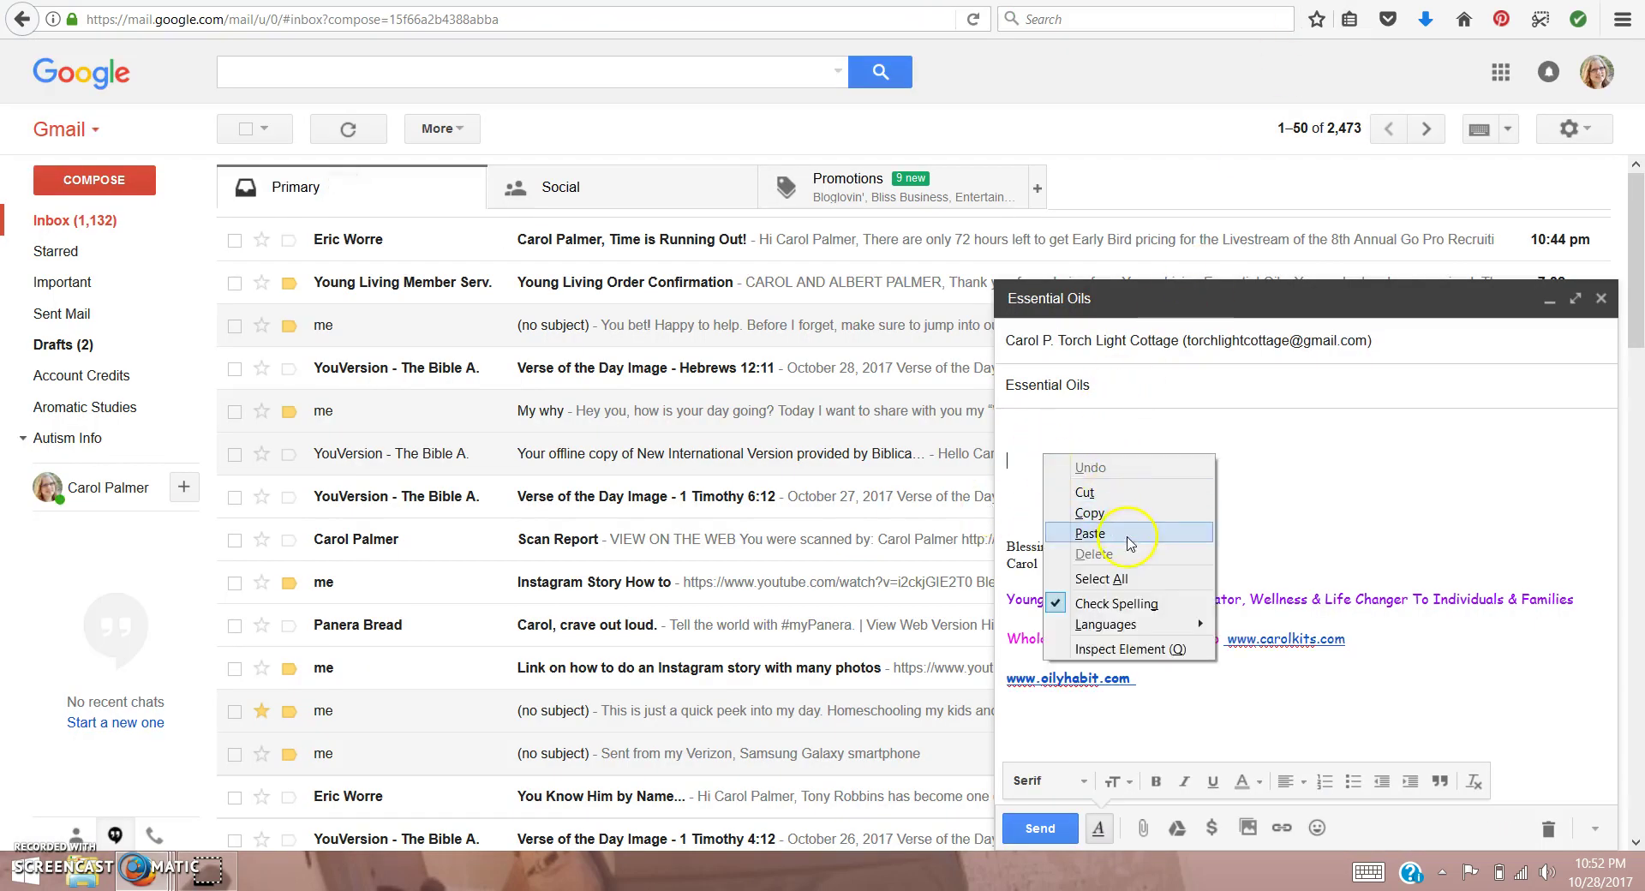
left_click(1090, 533)
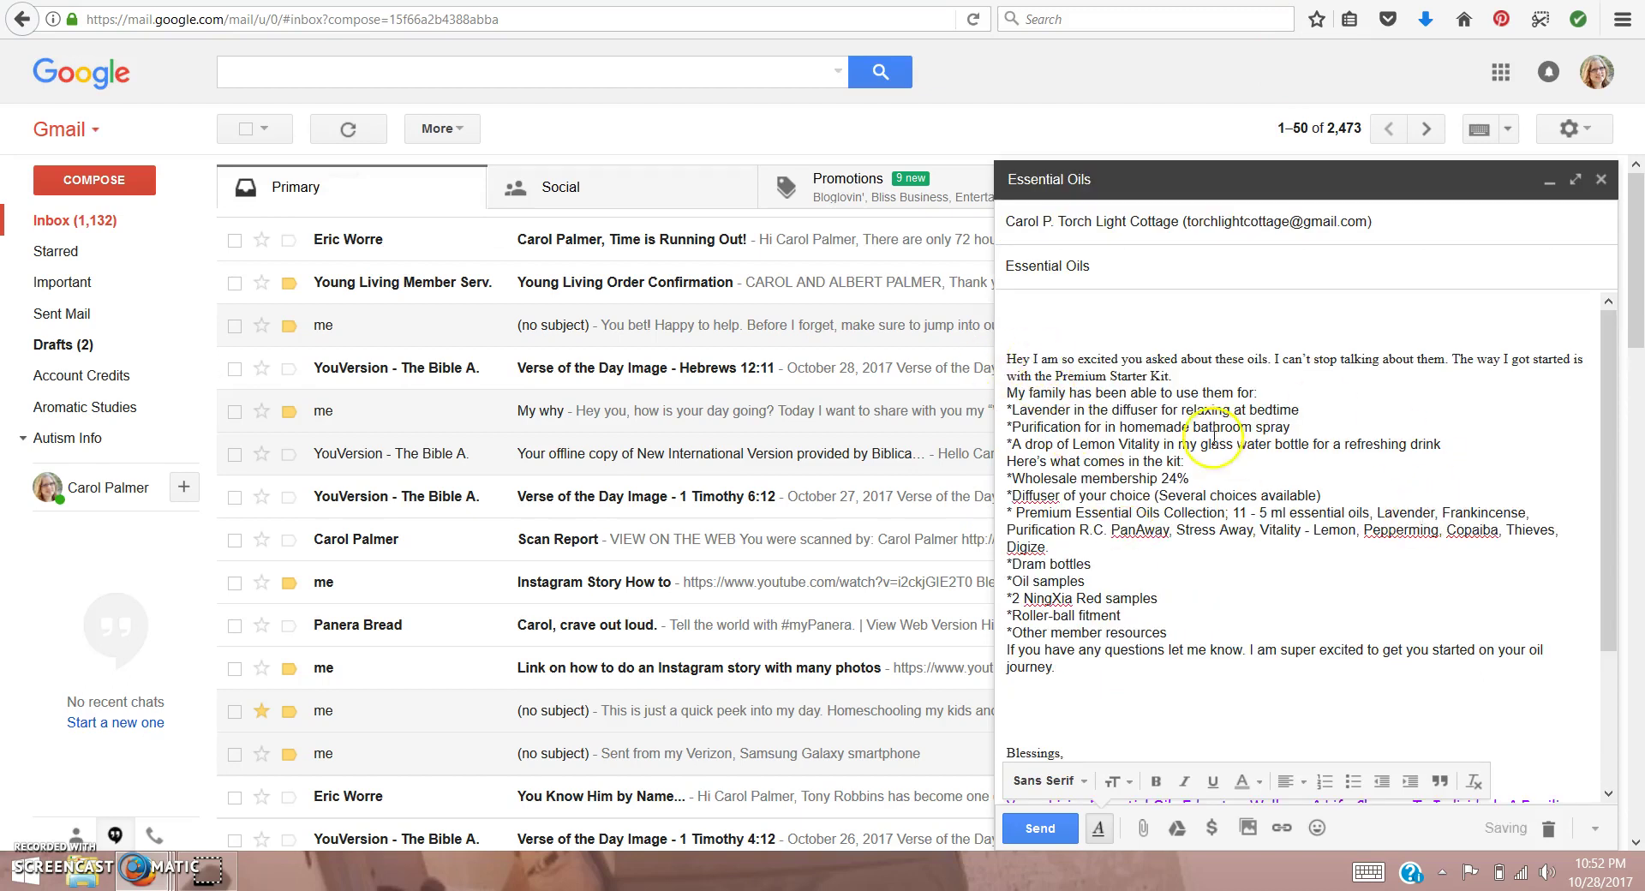
Add blank lines after 'Kit.' and after 'for:' in the pasted blurb
left_click(1190, 379)
key("Return")
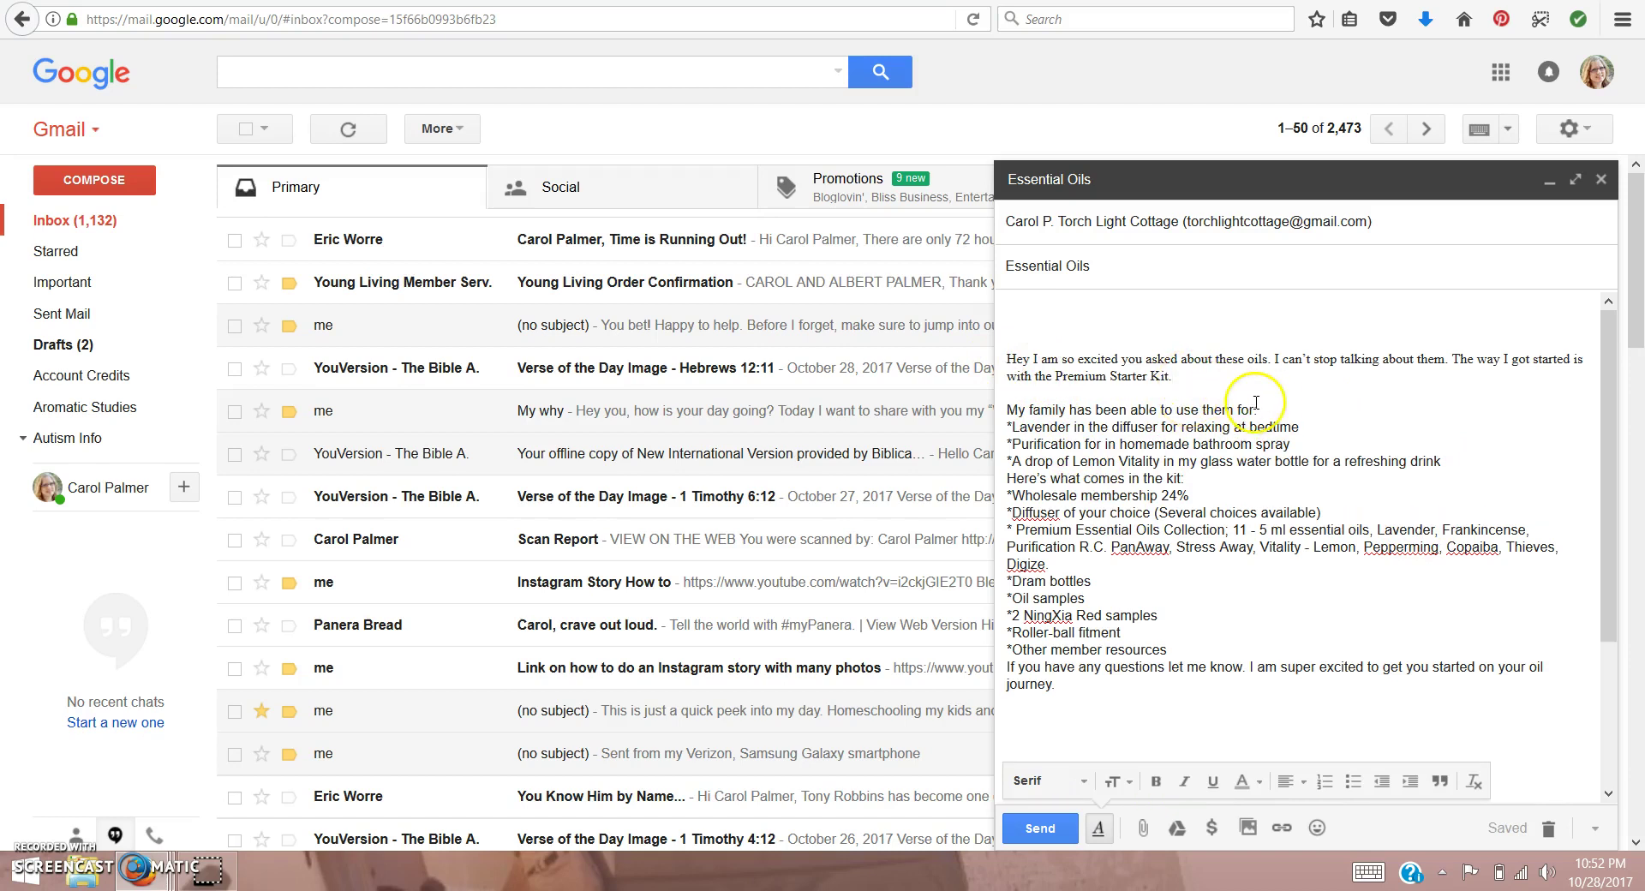
left_click(1269, 406)
key("Return")
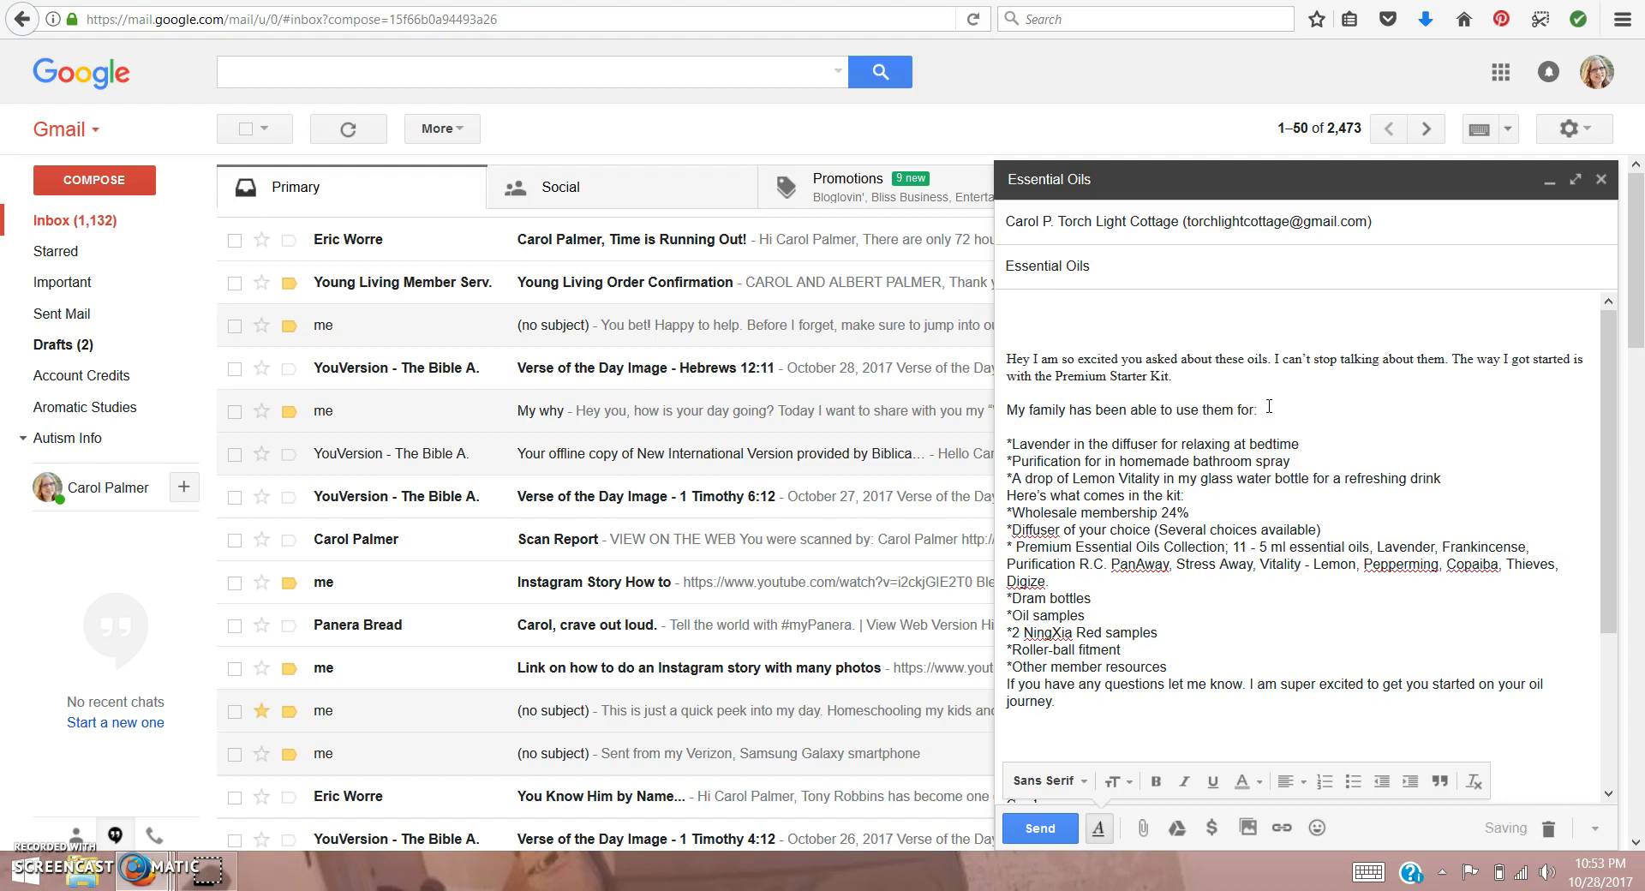
left_click(1143, 830)
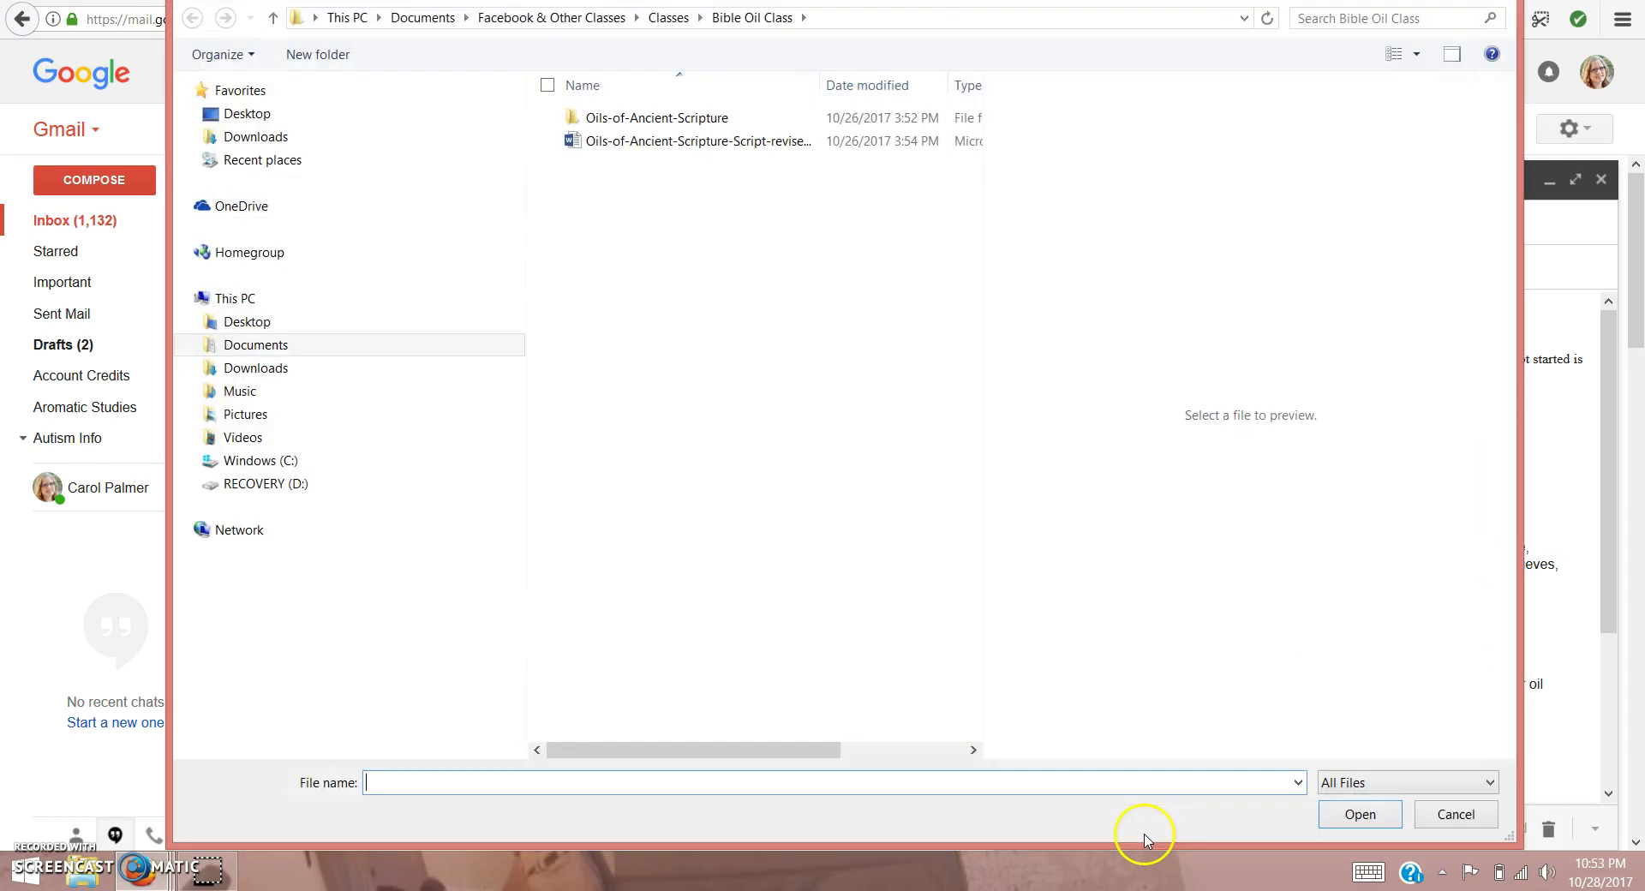
Attach Dew Drop PSK.png from Premium Starter Kit Images and send the Essential Oils email
left_click(286, 346)
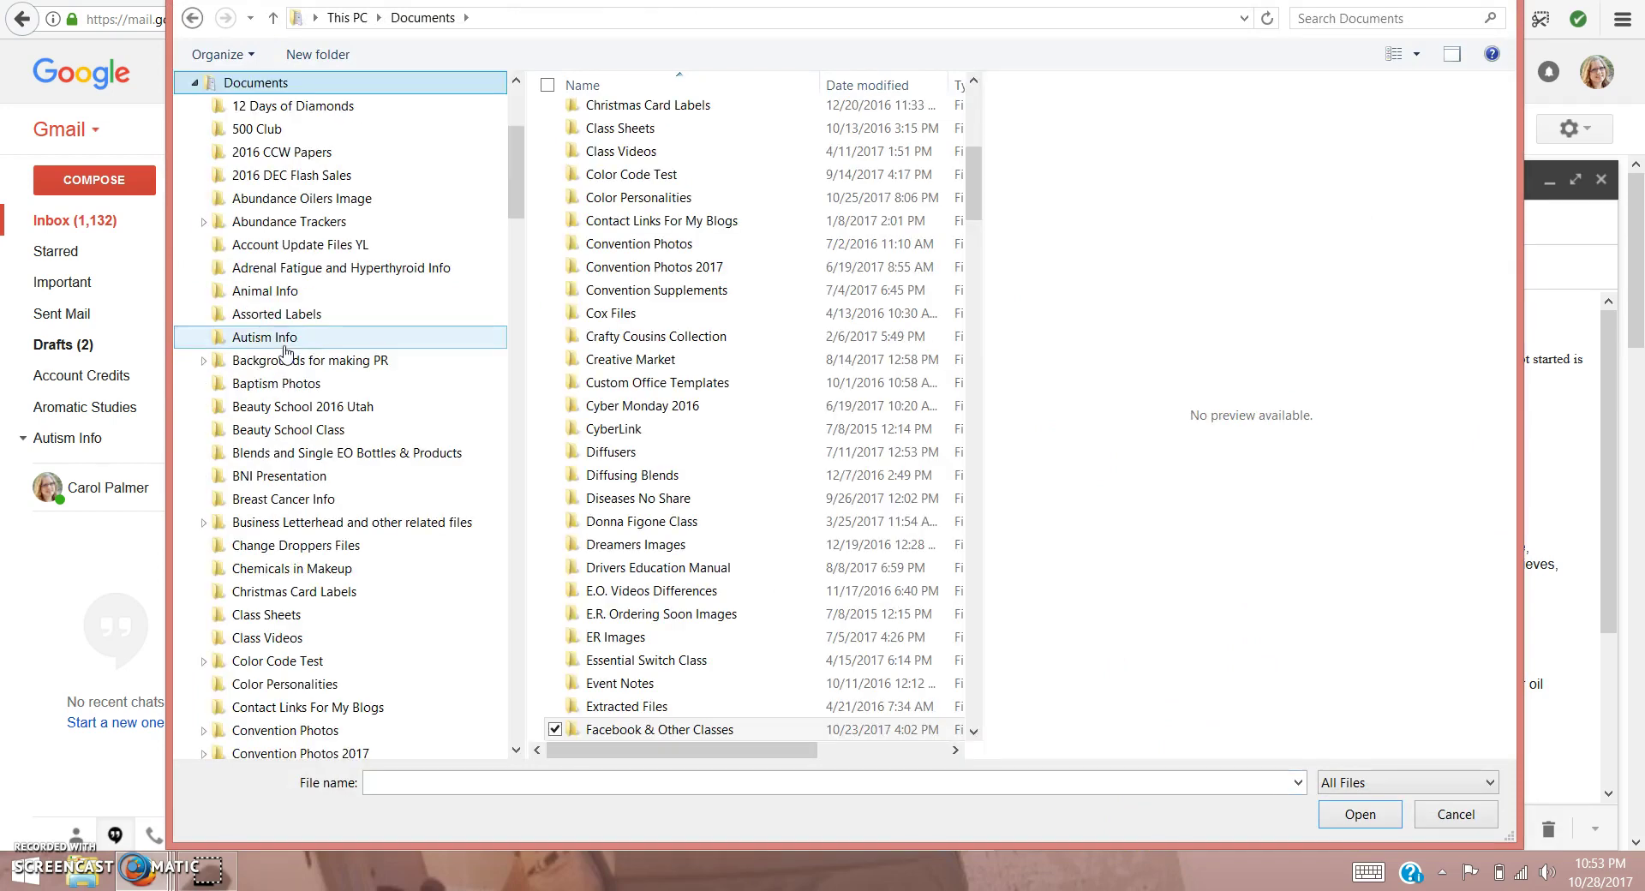
scroll(708, 316, "down", 5)
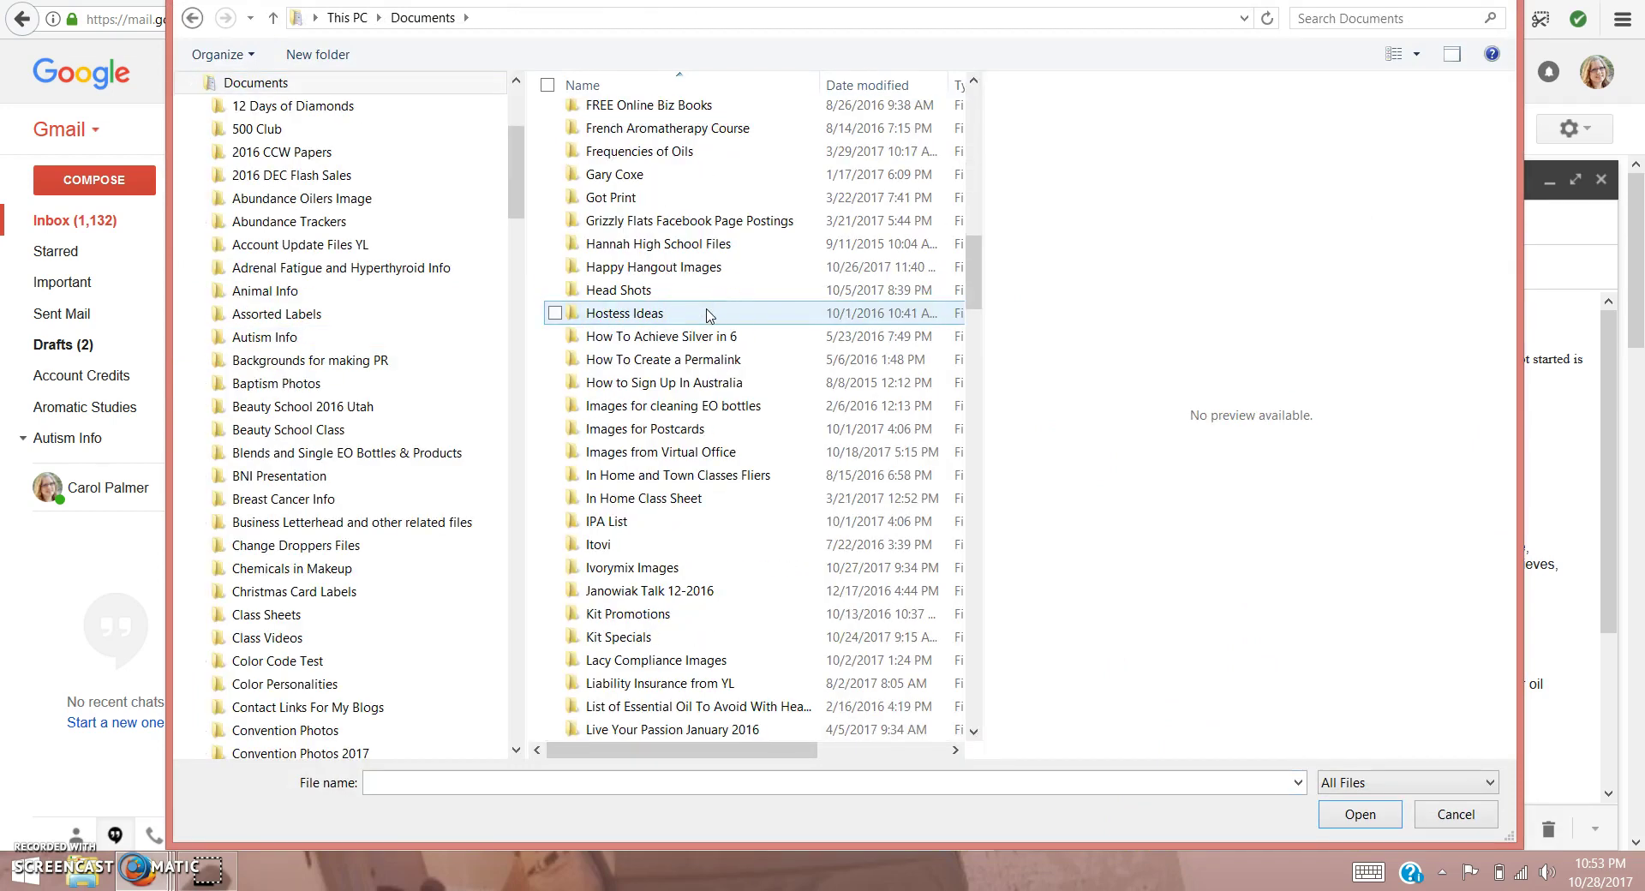
scroll(708, 316, "down", 5)
scroll(708, 316, "down", 6)
scroll(708, 316, "down", 4)
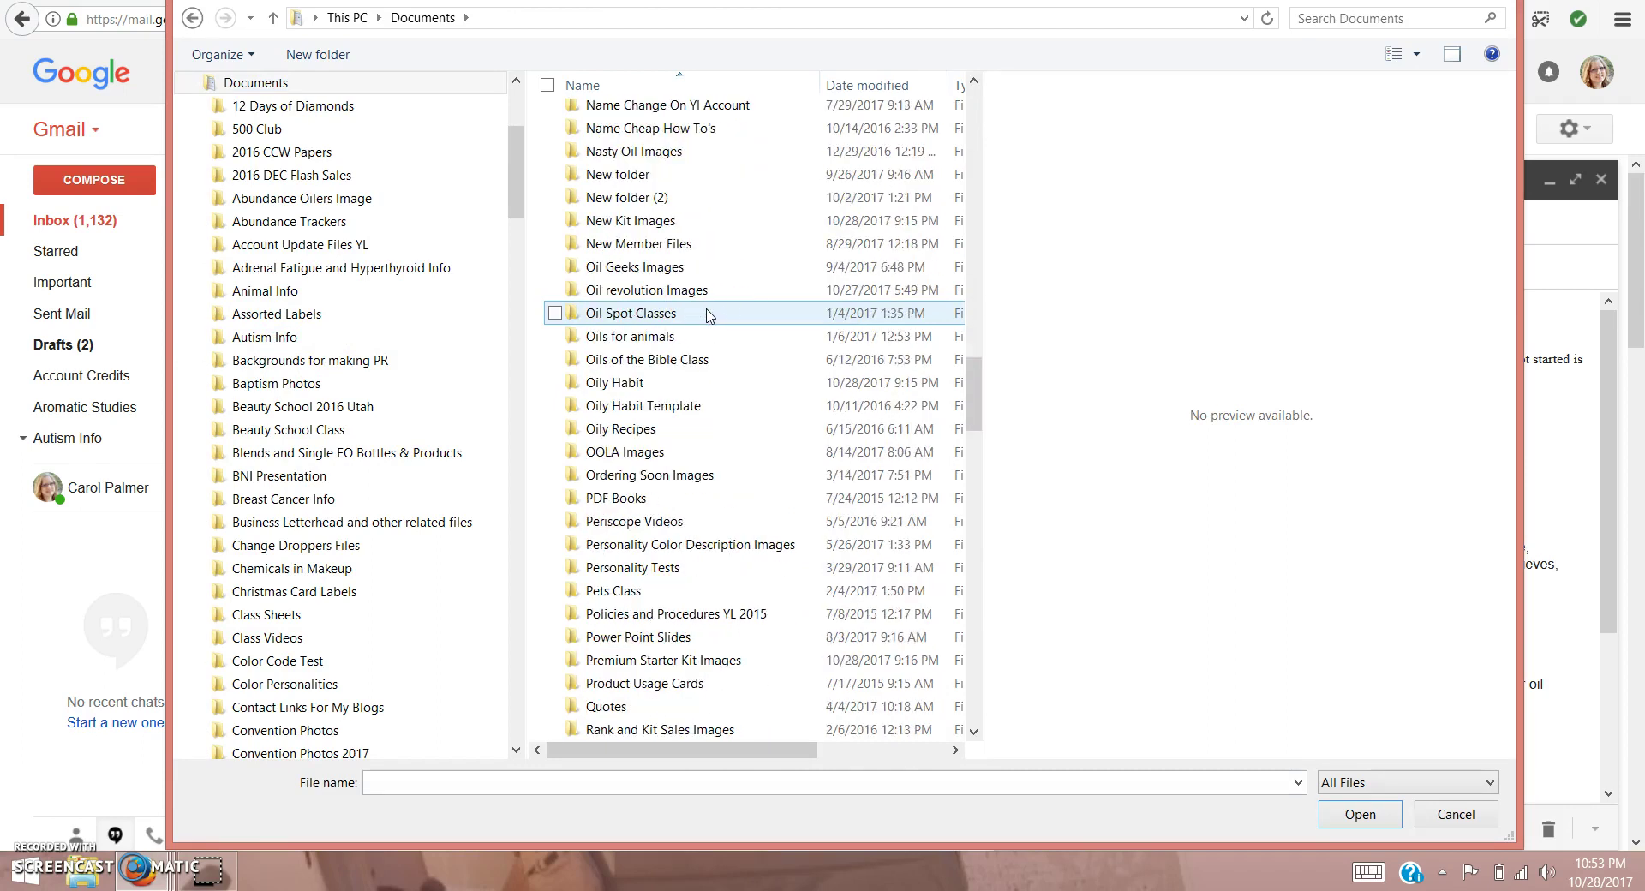
scroll(708, 316, "down", 2)
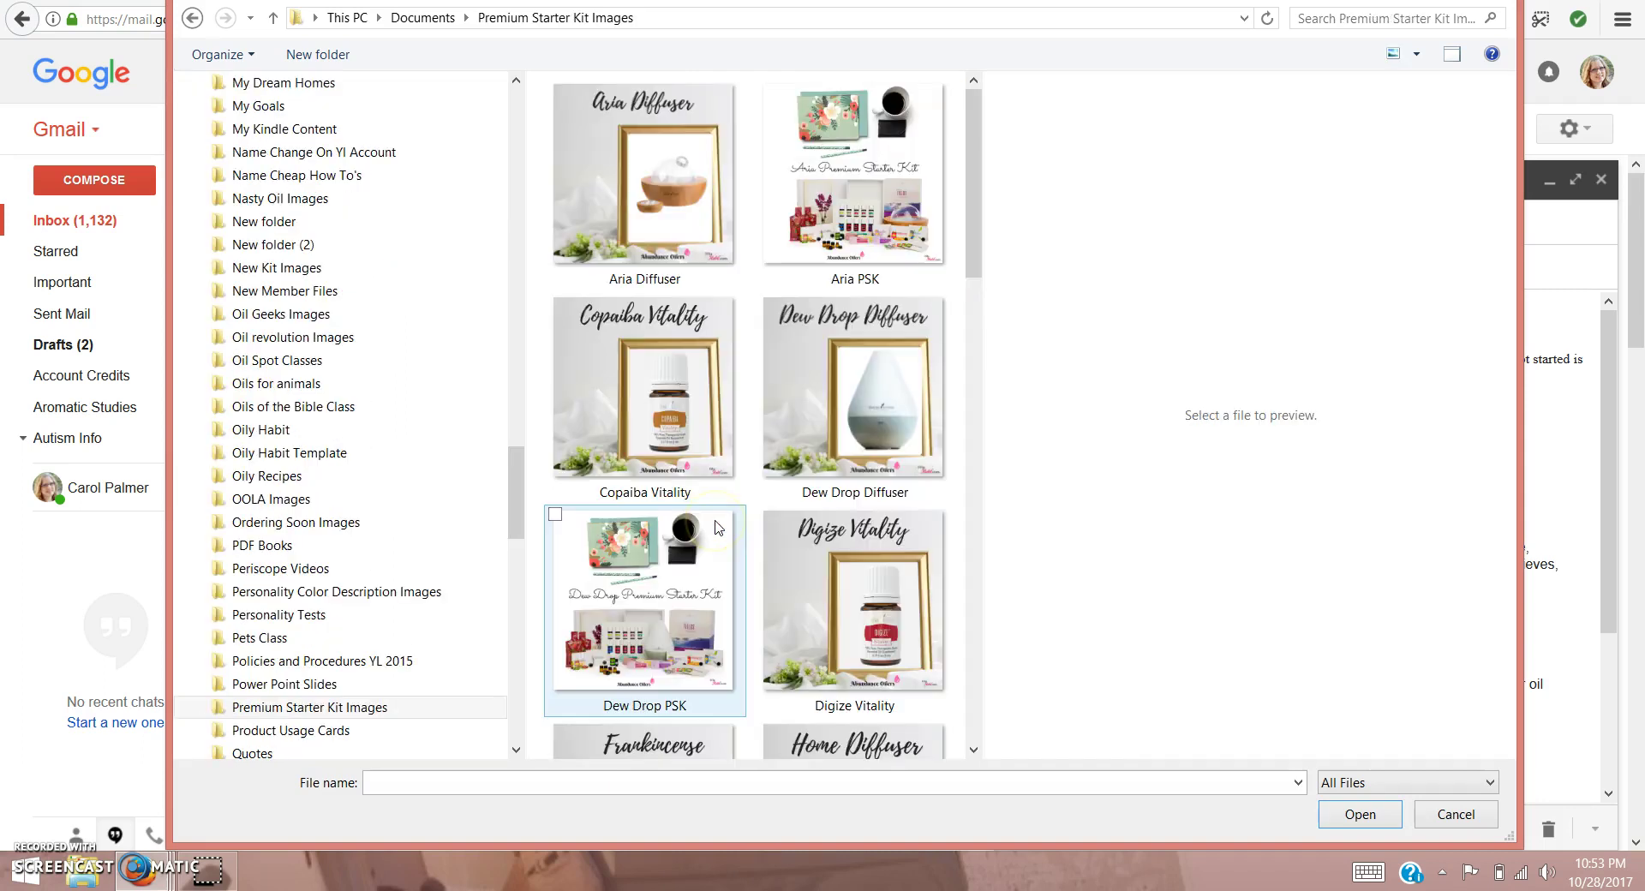
left_click(667, 612)
left_click(668, 611)
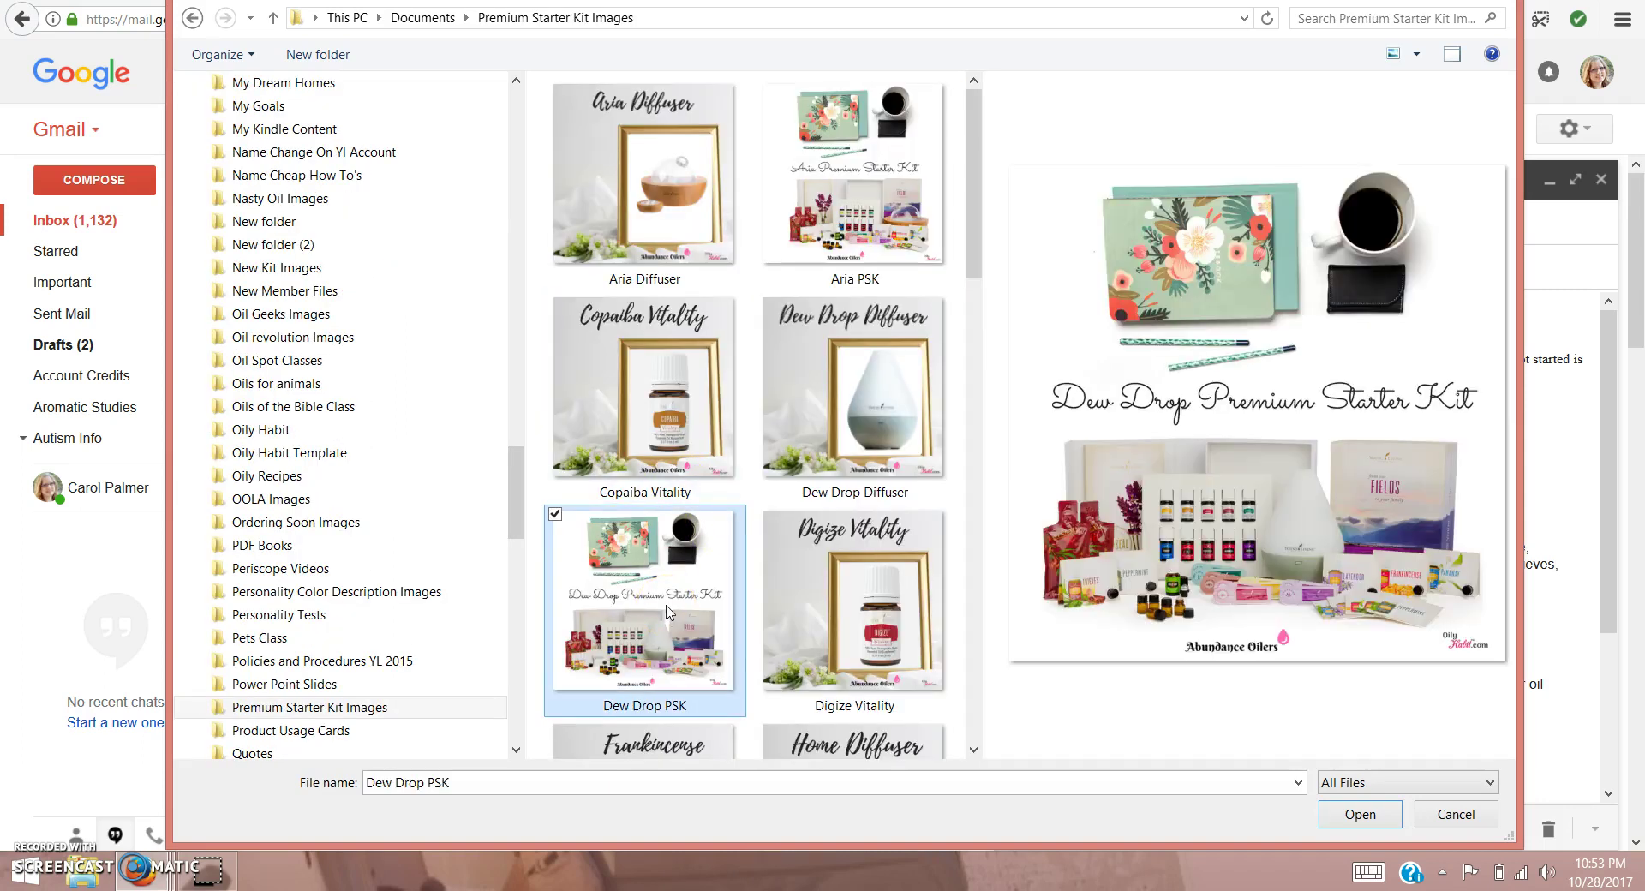
left_click(1351, 816)
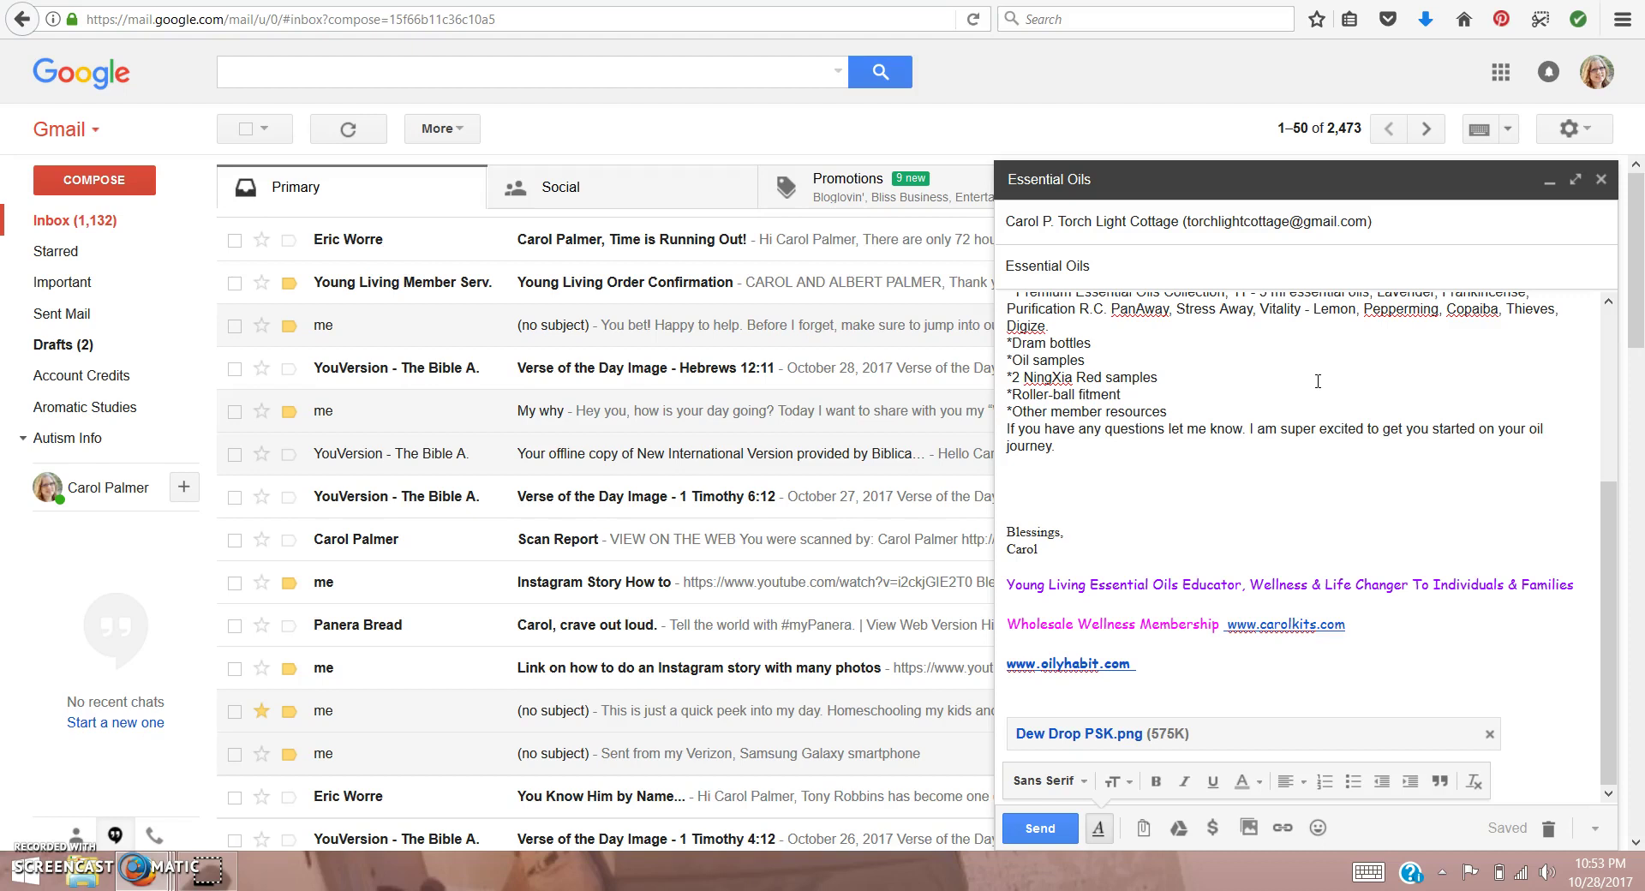
left_click(1040, 828)
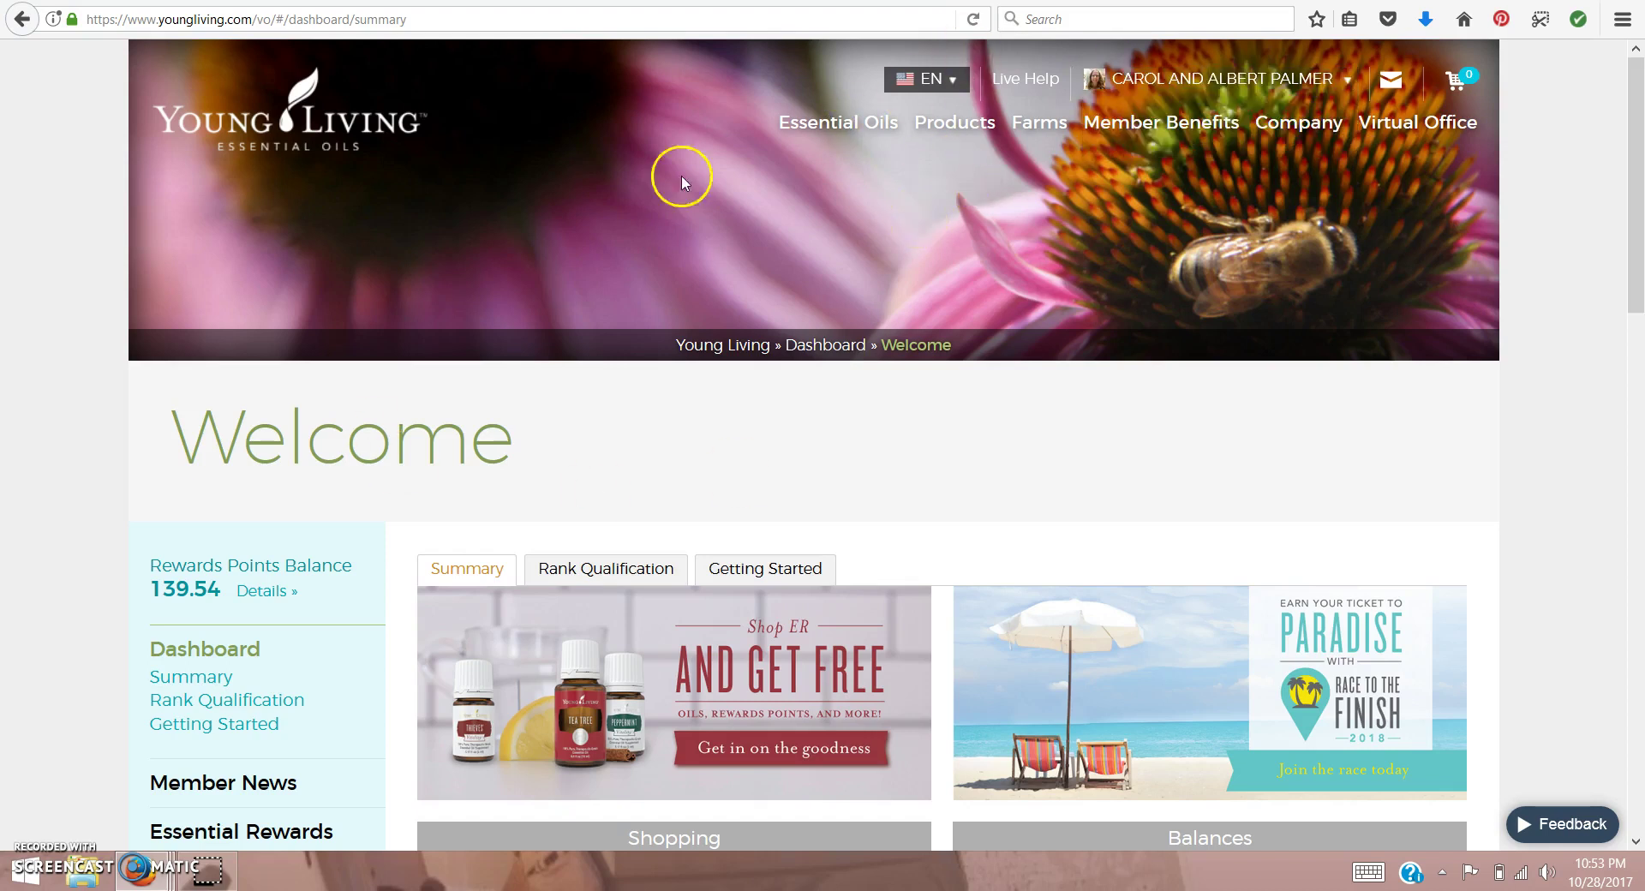
Generate the United States English distributor sign-up link in Member Resources Link Builder and copy it
scroll(383, 305, "down", 4)
scroll(382, 310, "down", 2)
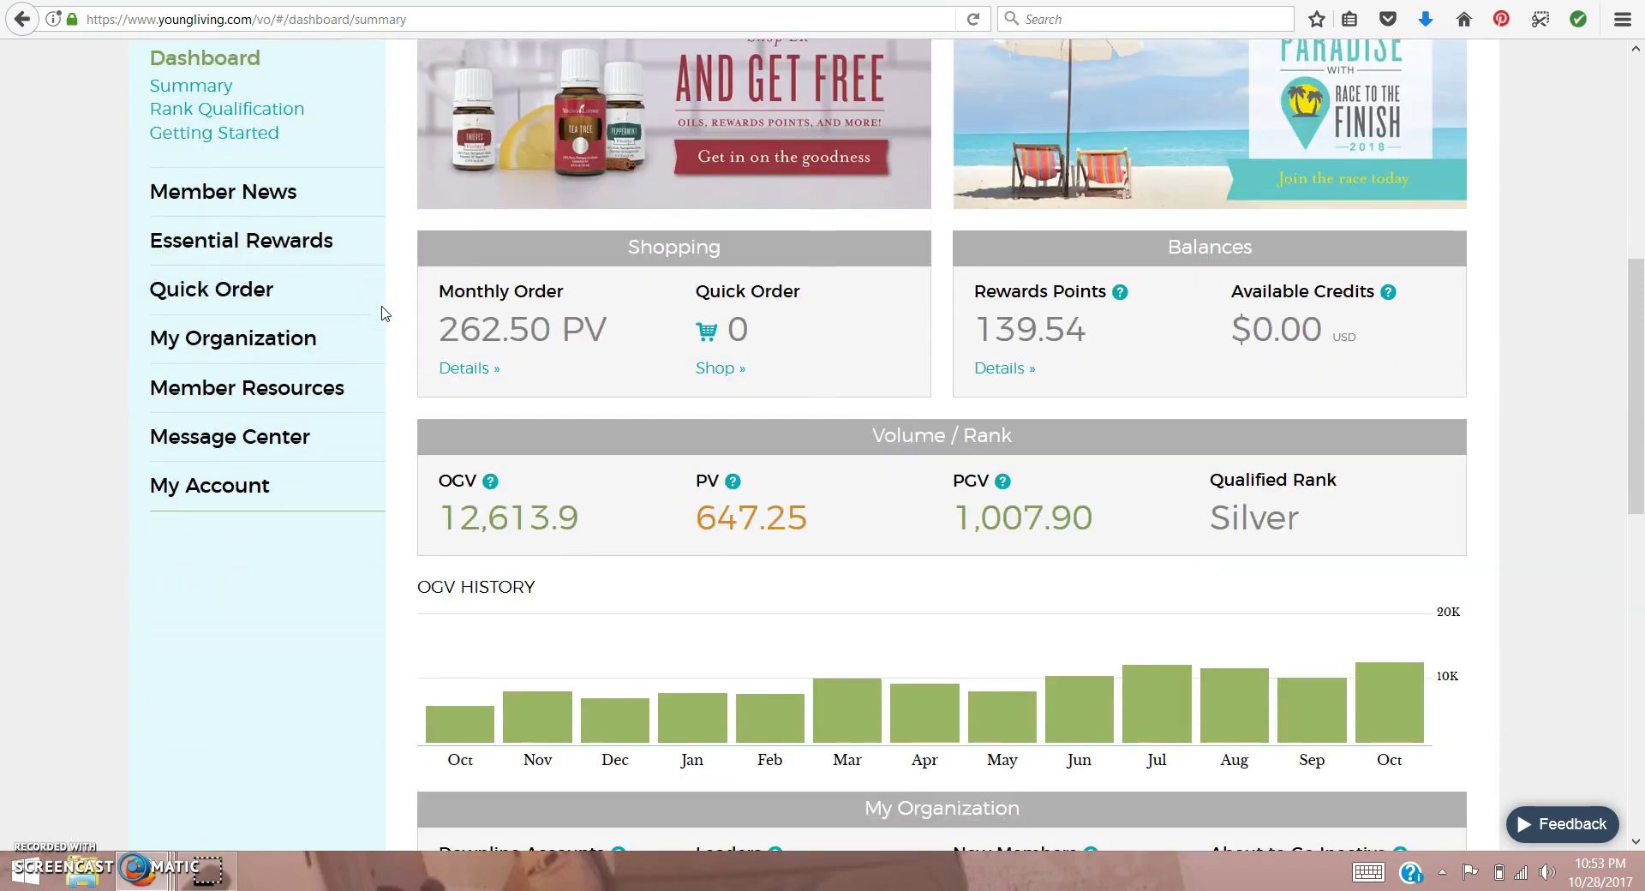
left_click(270, 397)
scroll(270, 397, "down", 3)
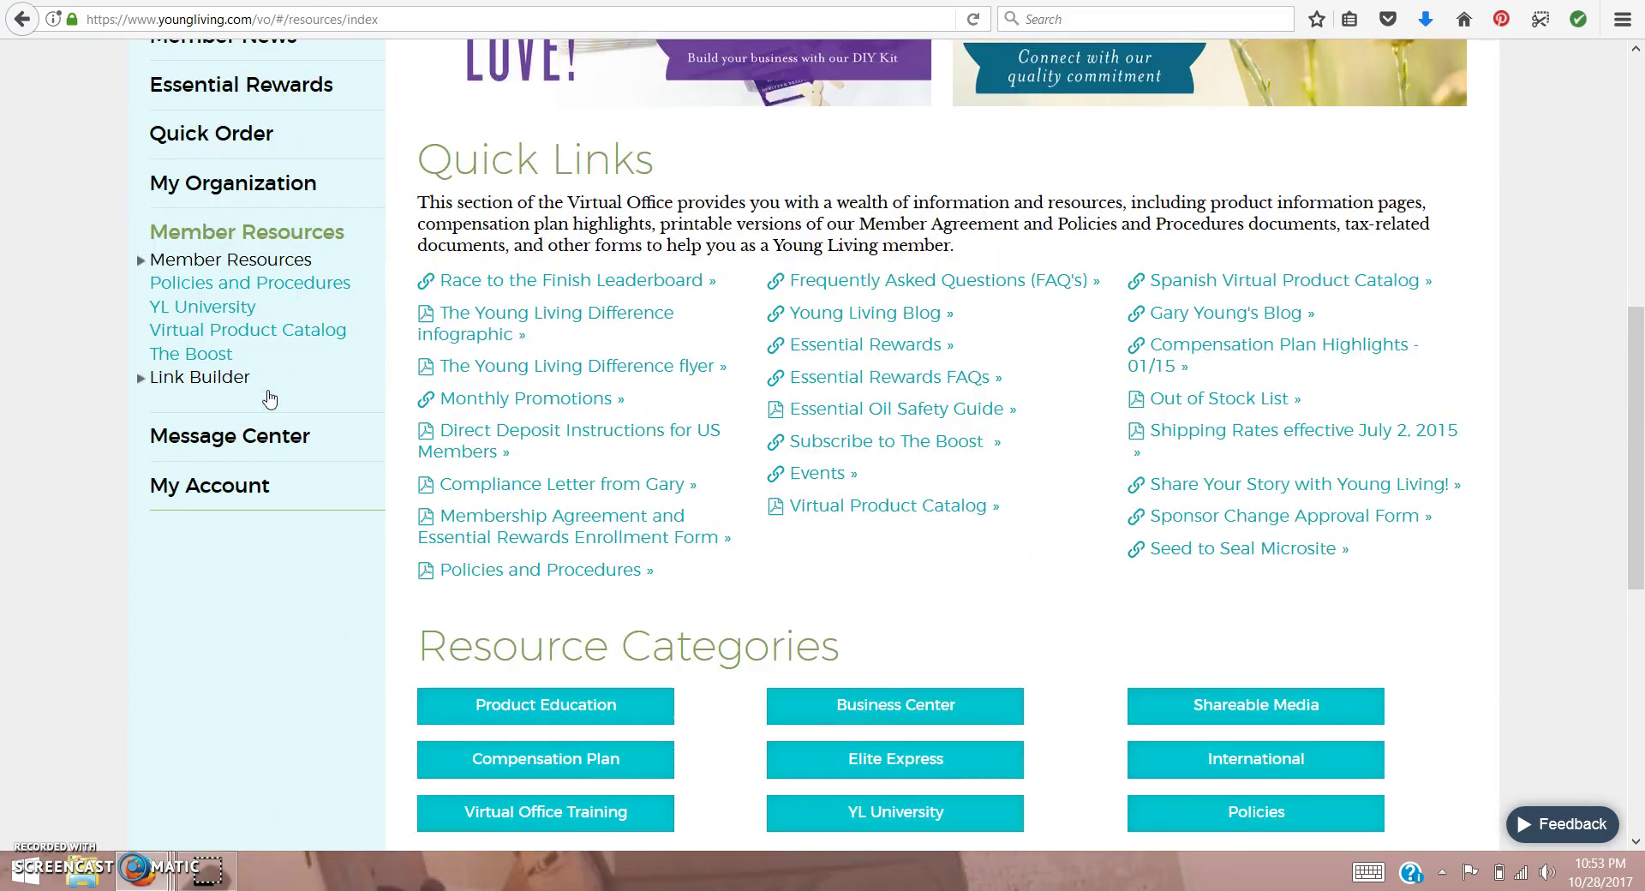
left_click(220, 380)
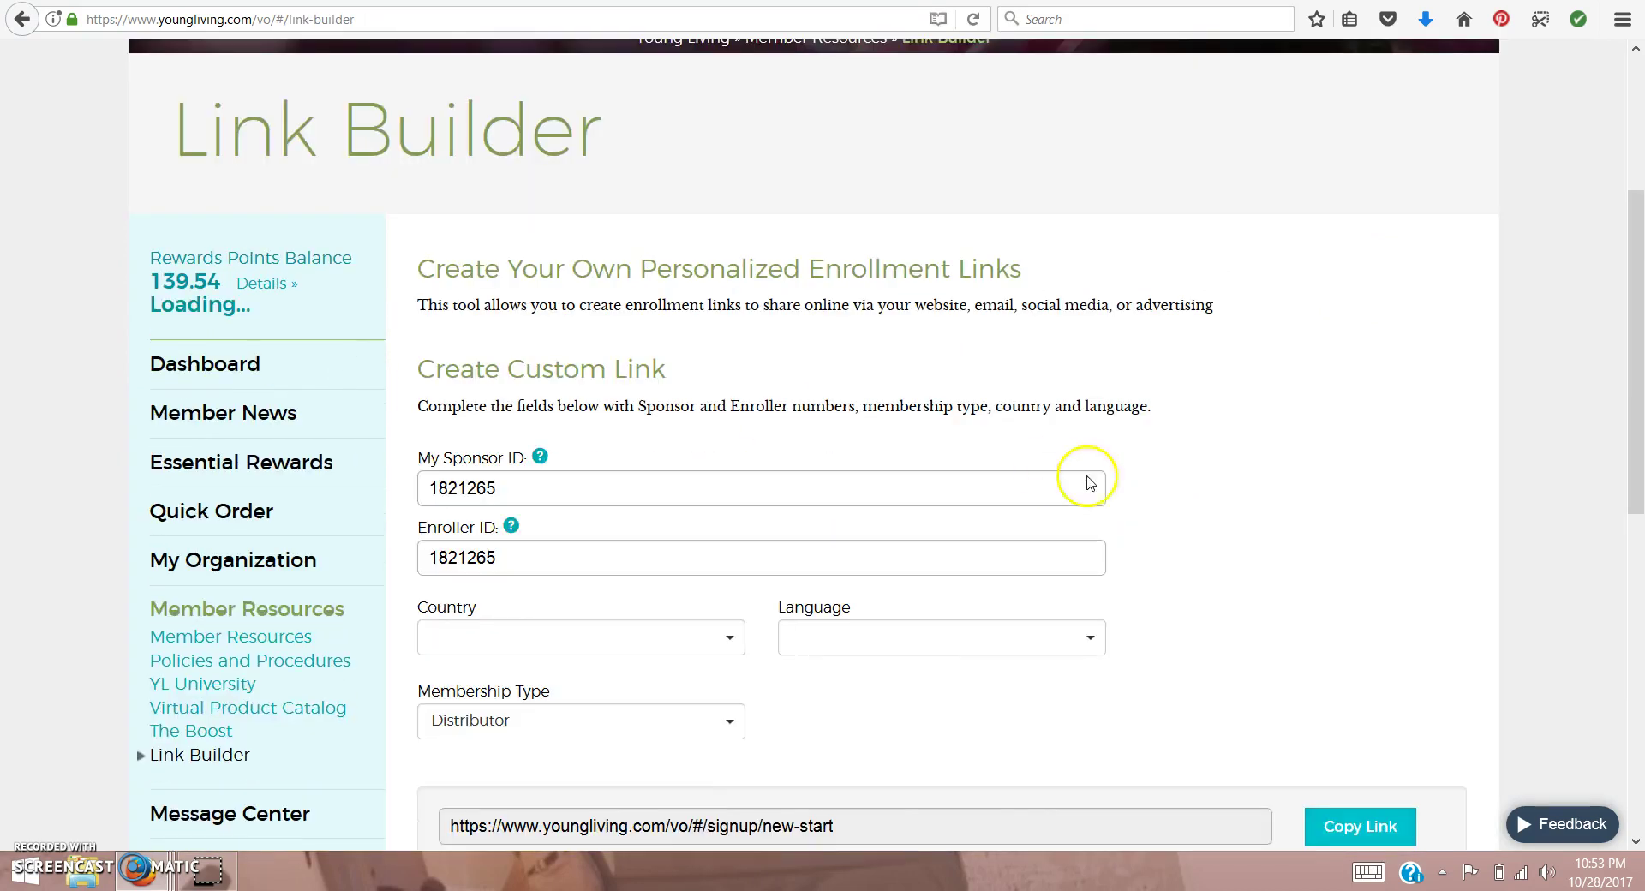
scroll(1114, 488, "down", 5)
left_click(1352, 366)
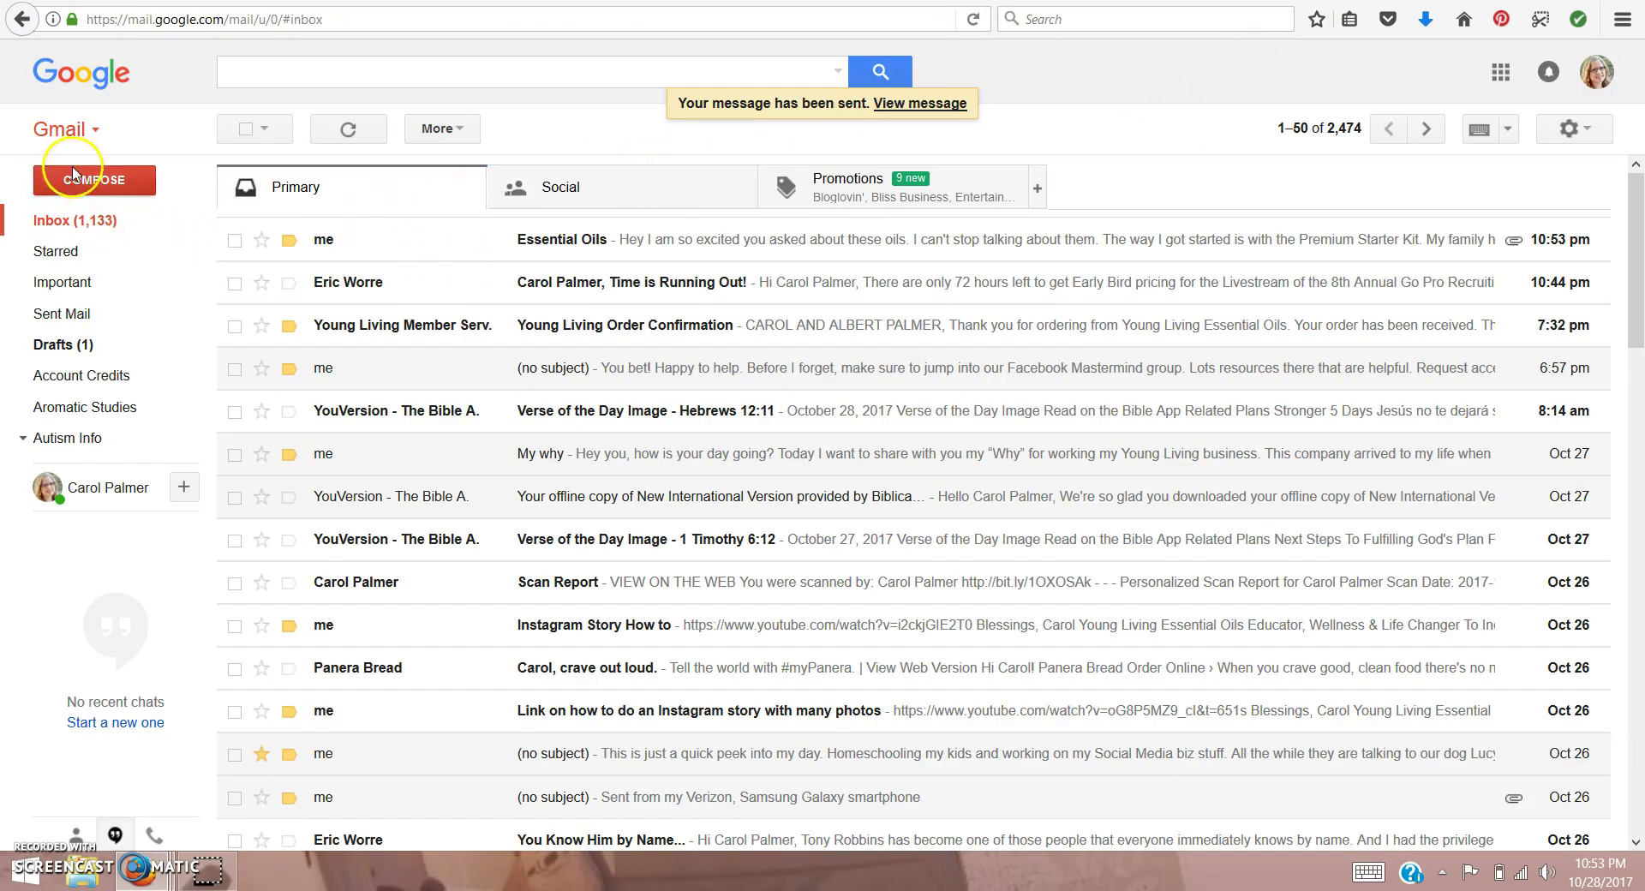
Compose a new message and paste the copied sign-up link into its body
left_click(73, 175)
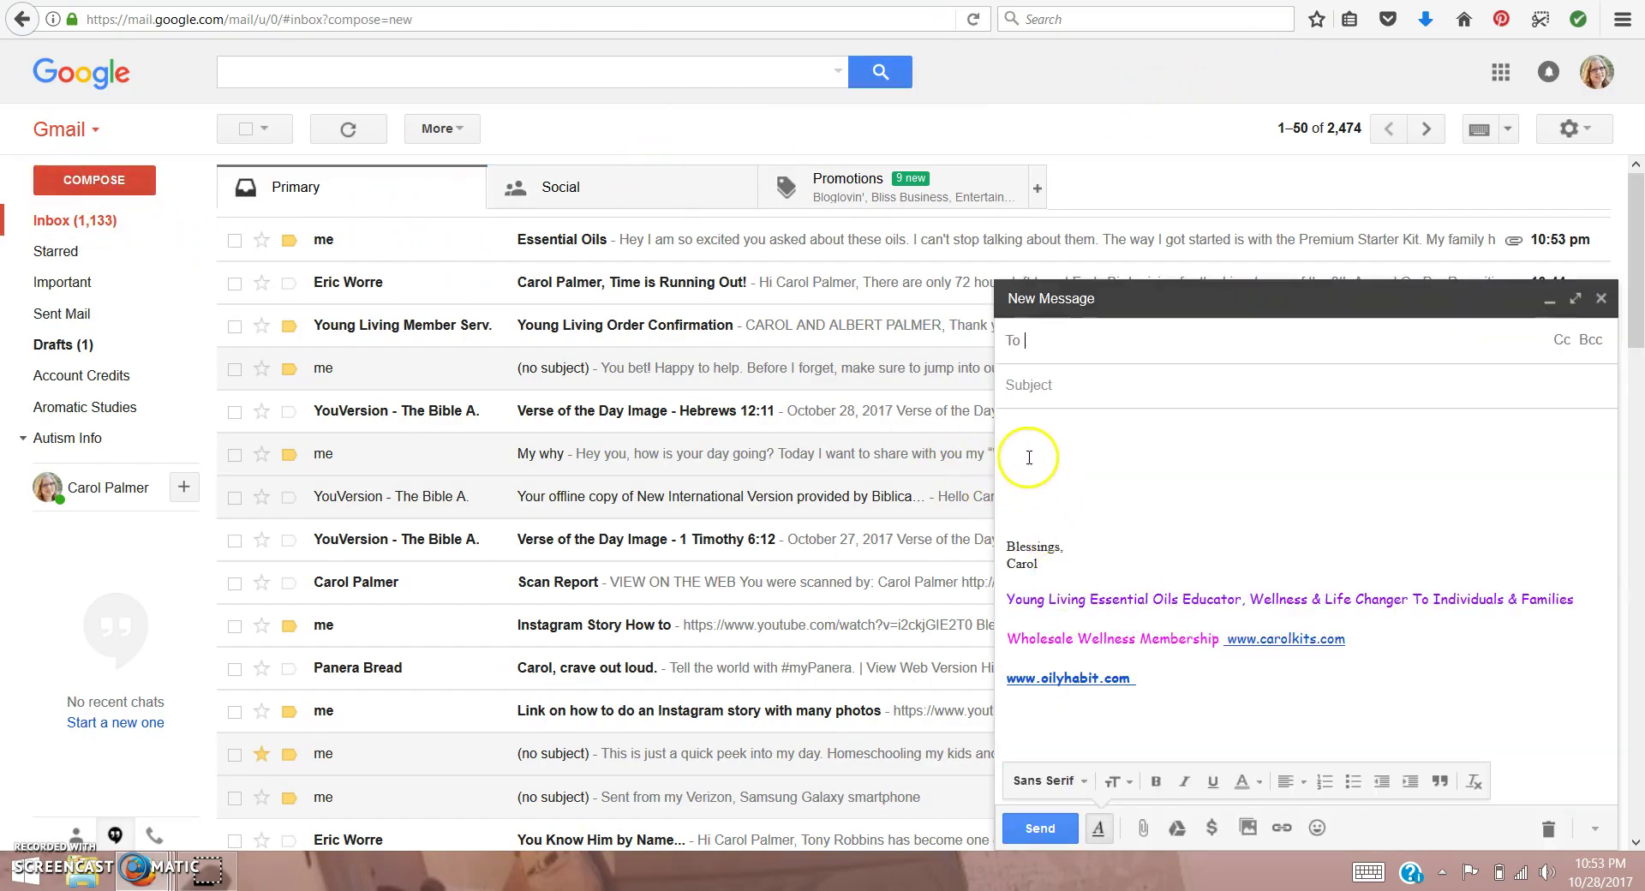
left_click(1029, 455)
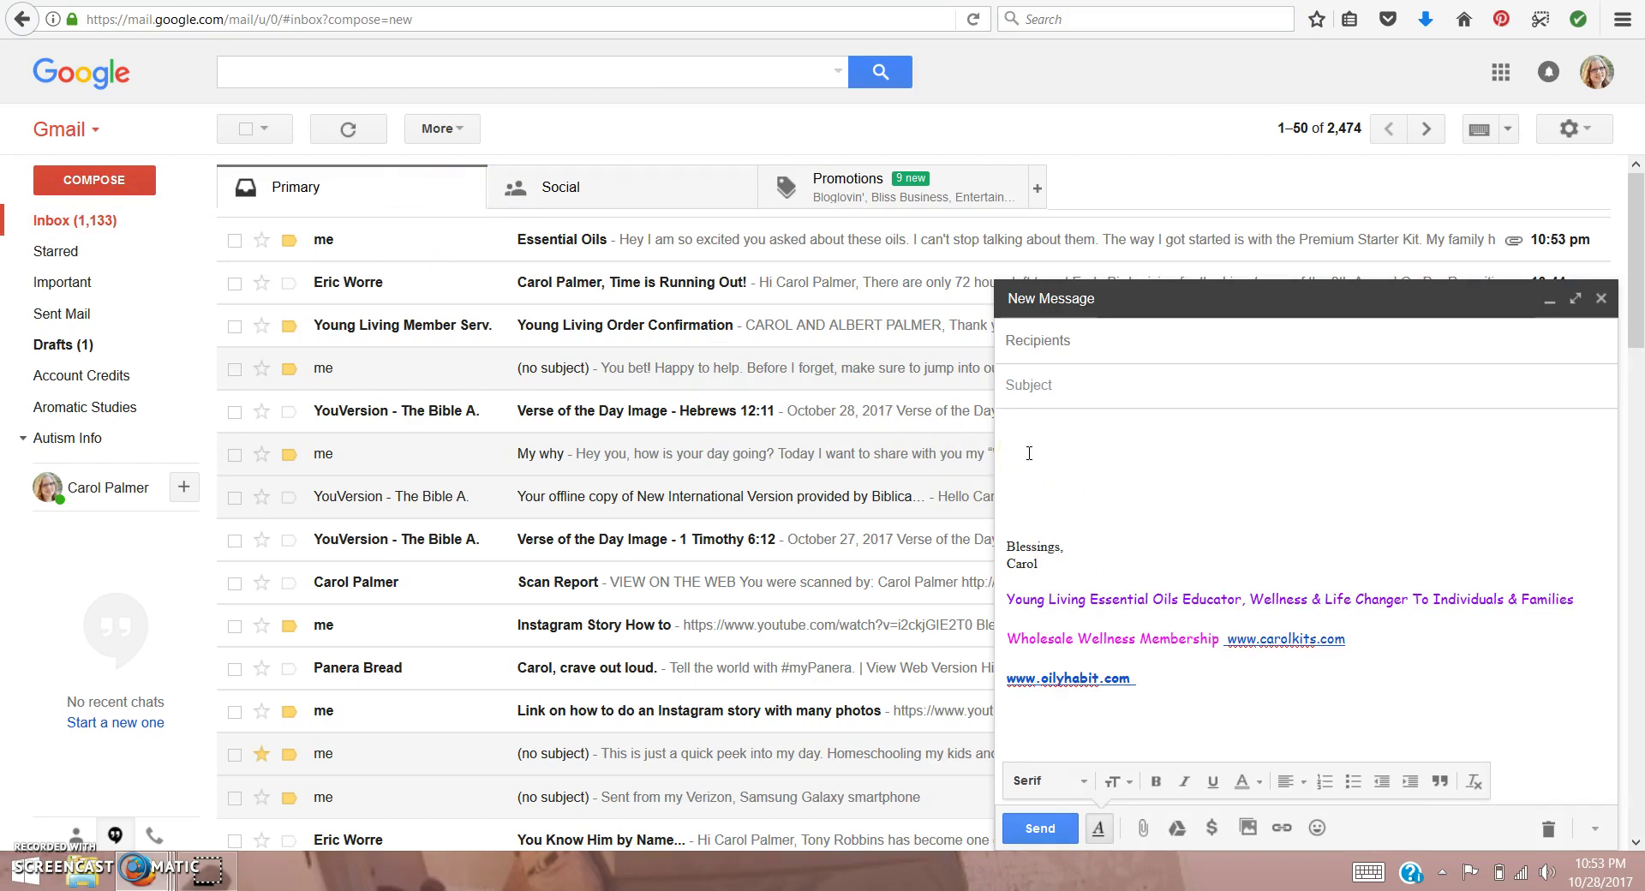
key("BackSpace")
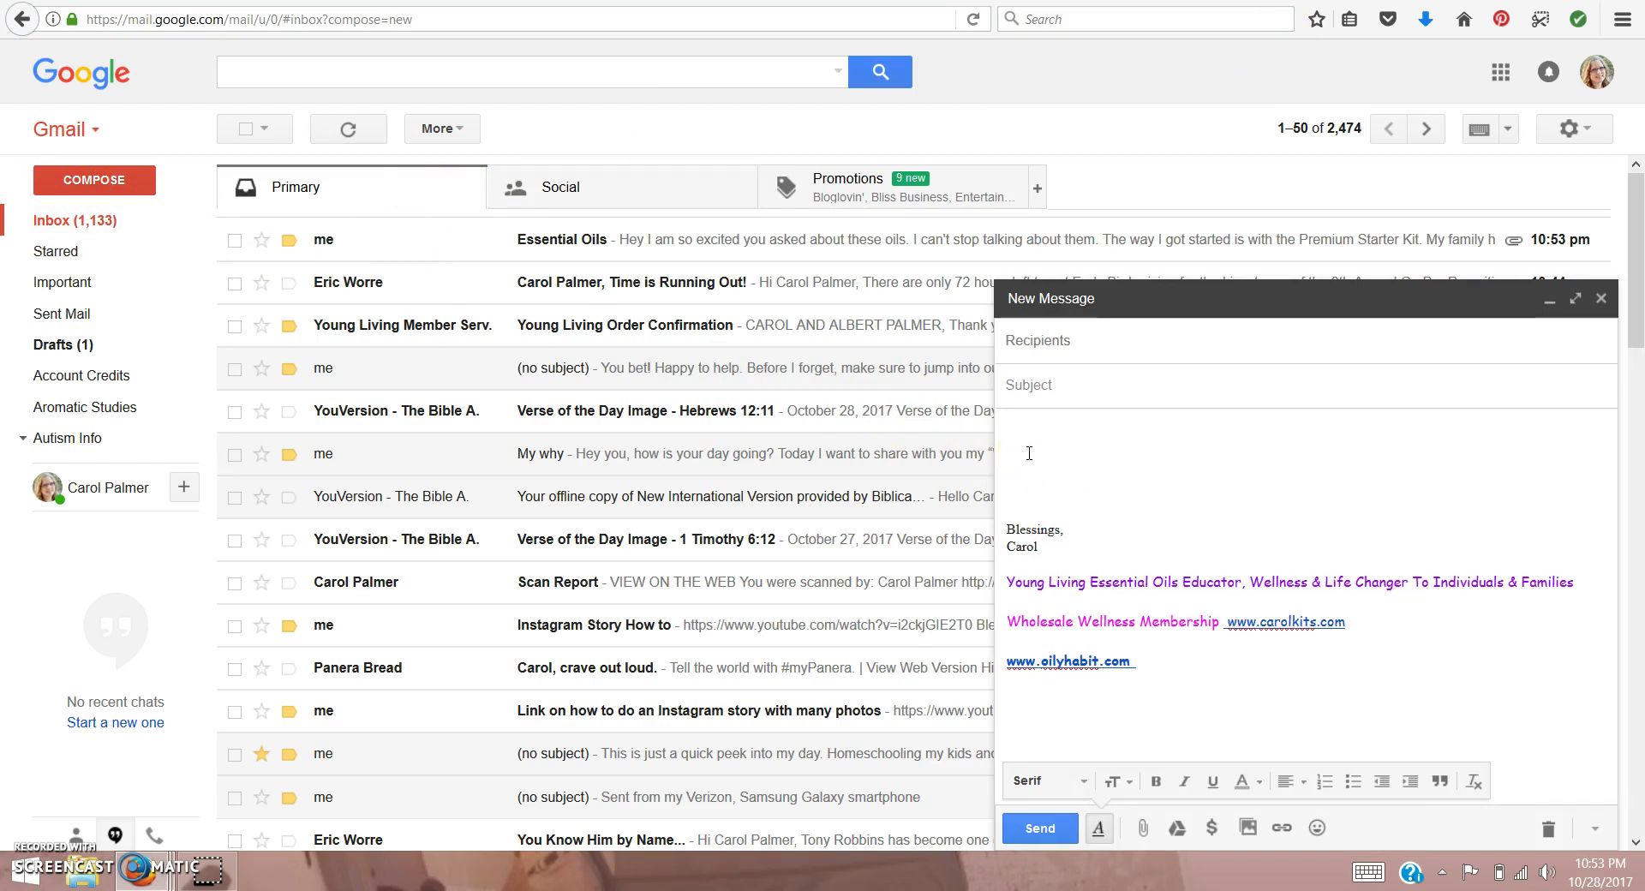
right_click(1029, 454)
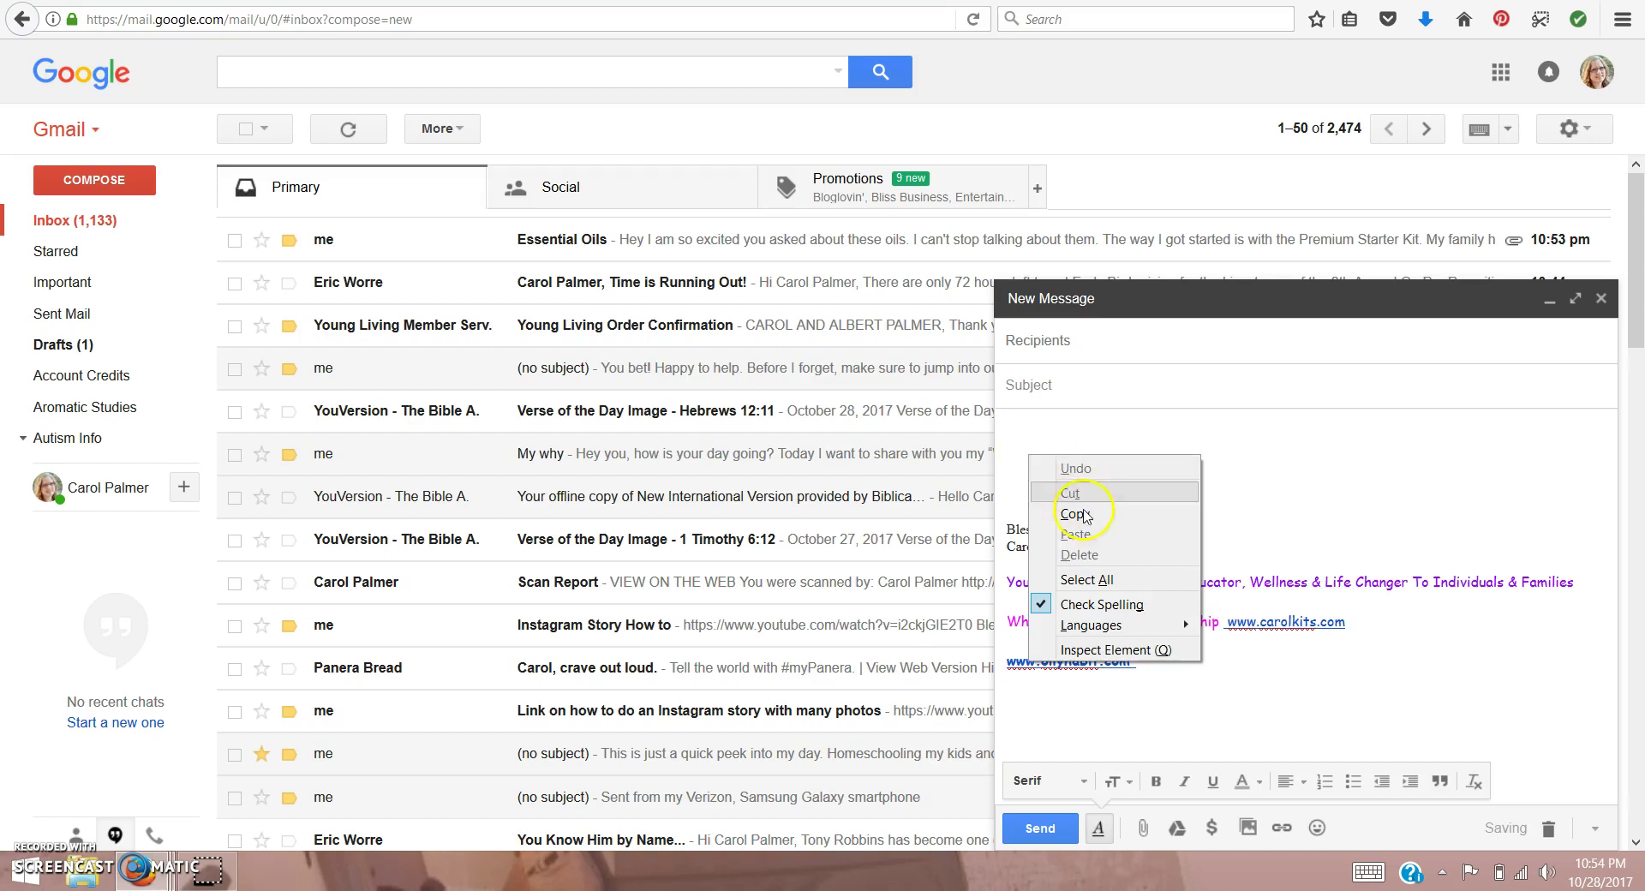
key("Escape")
right_click(1028, 455)
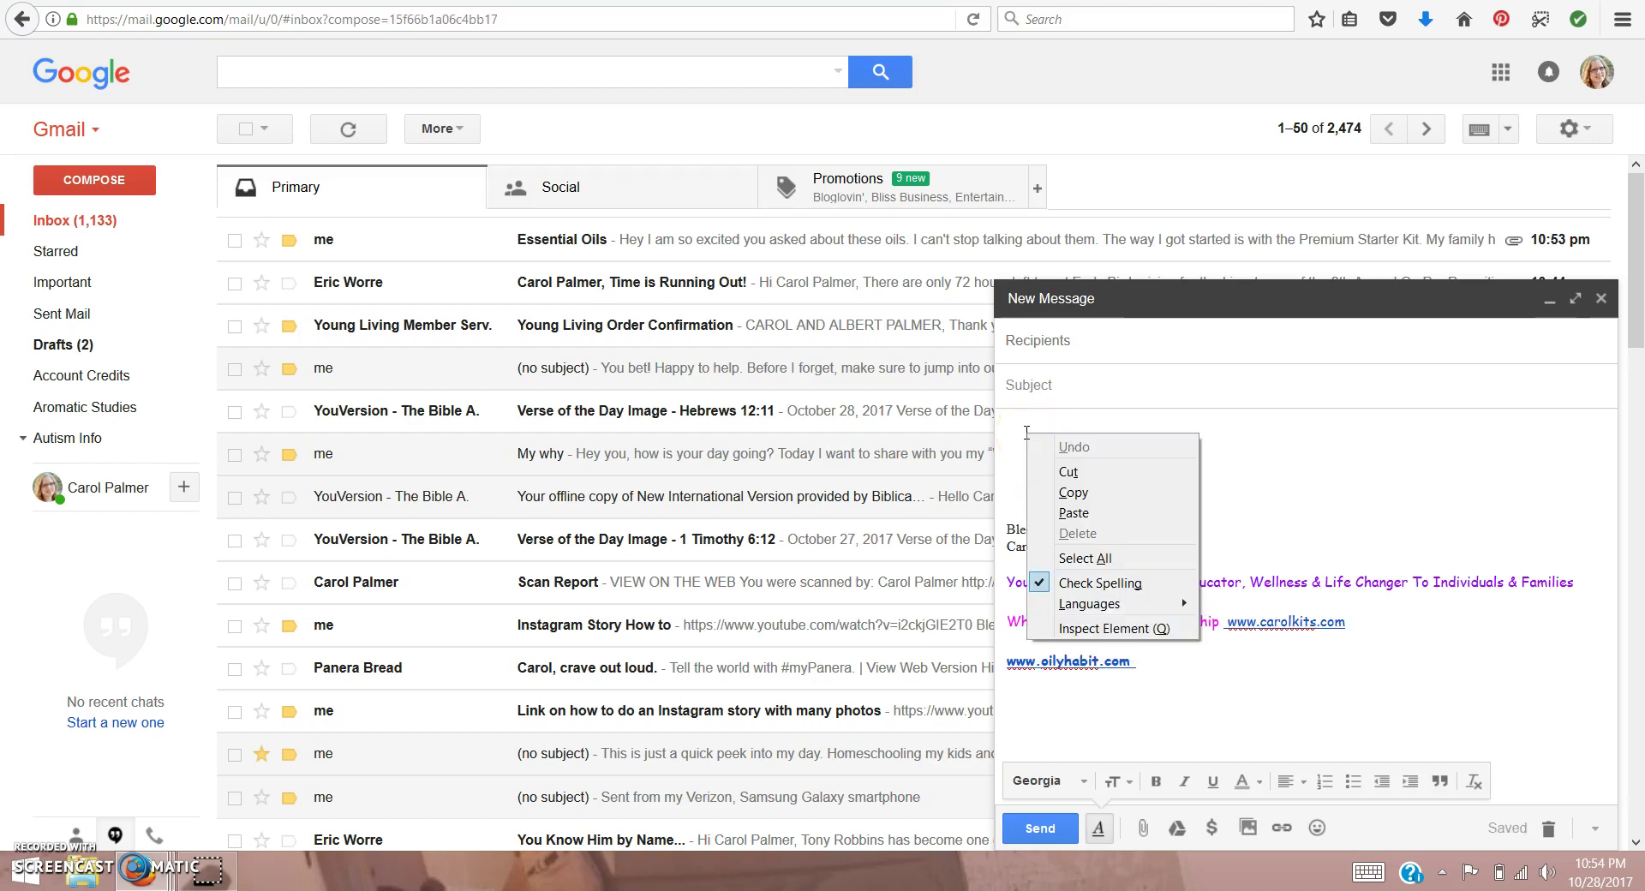
left_click(1078, 532)
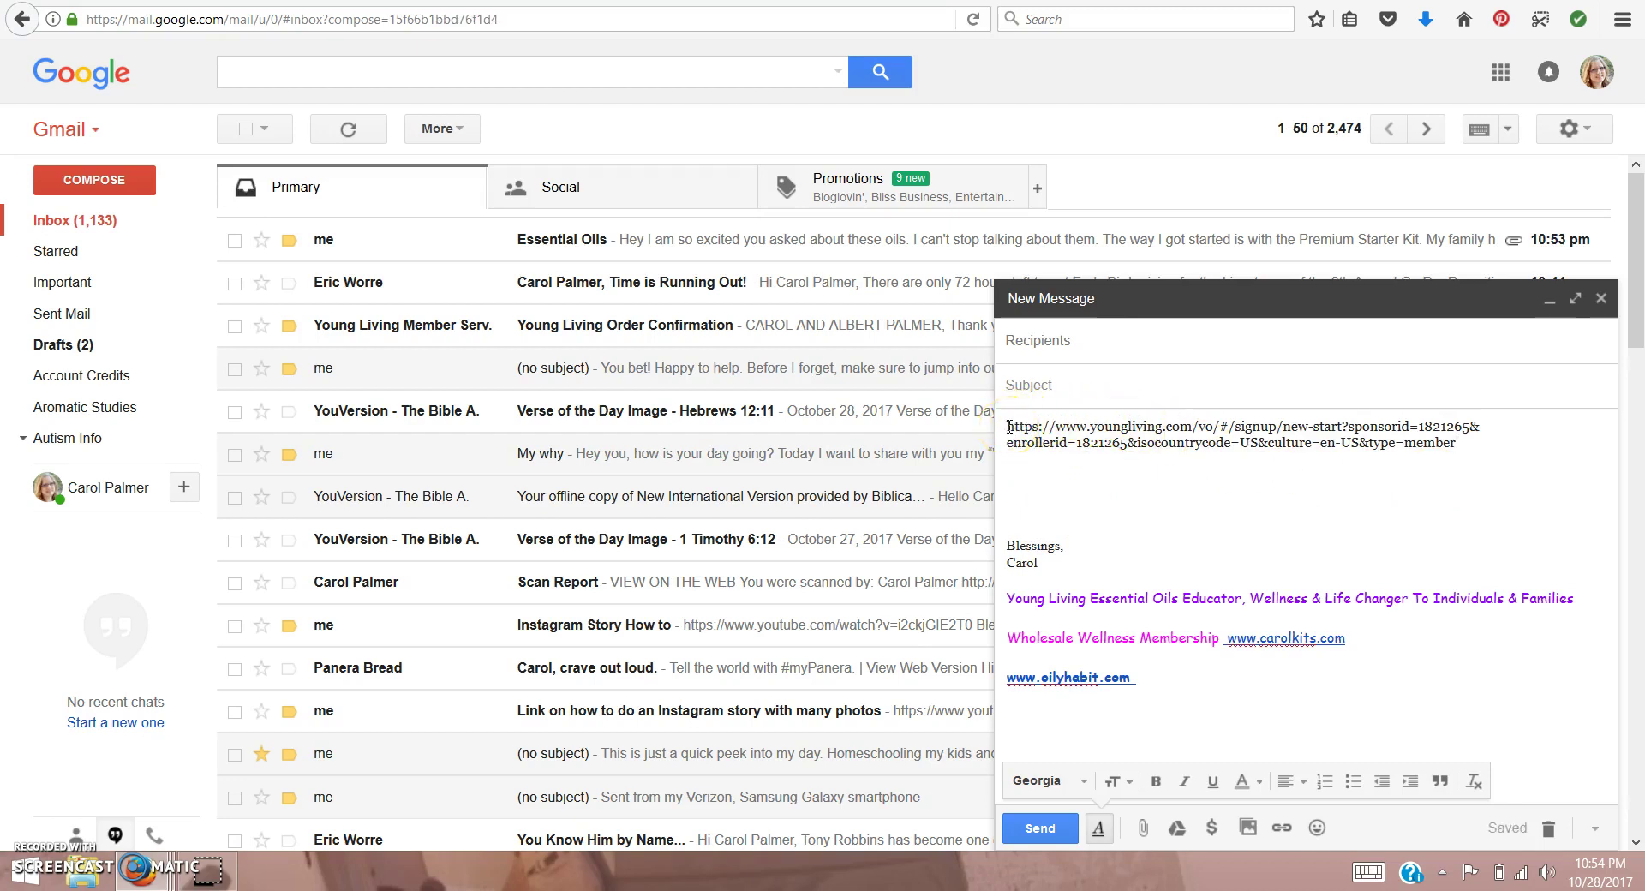
Type 'Here is my sign up link' before the pasted sign-up URL
left_click(1007, 426)
type("HERE")
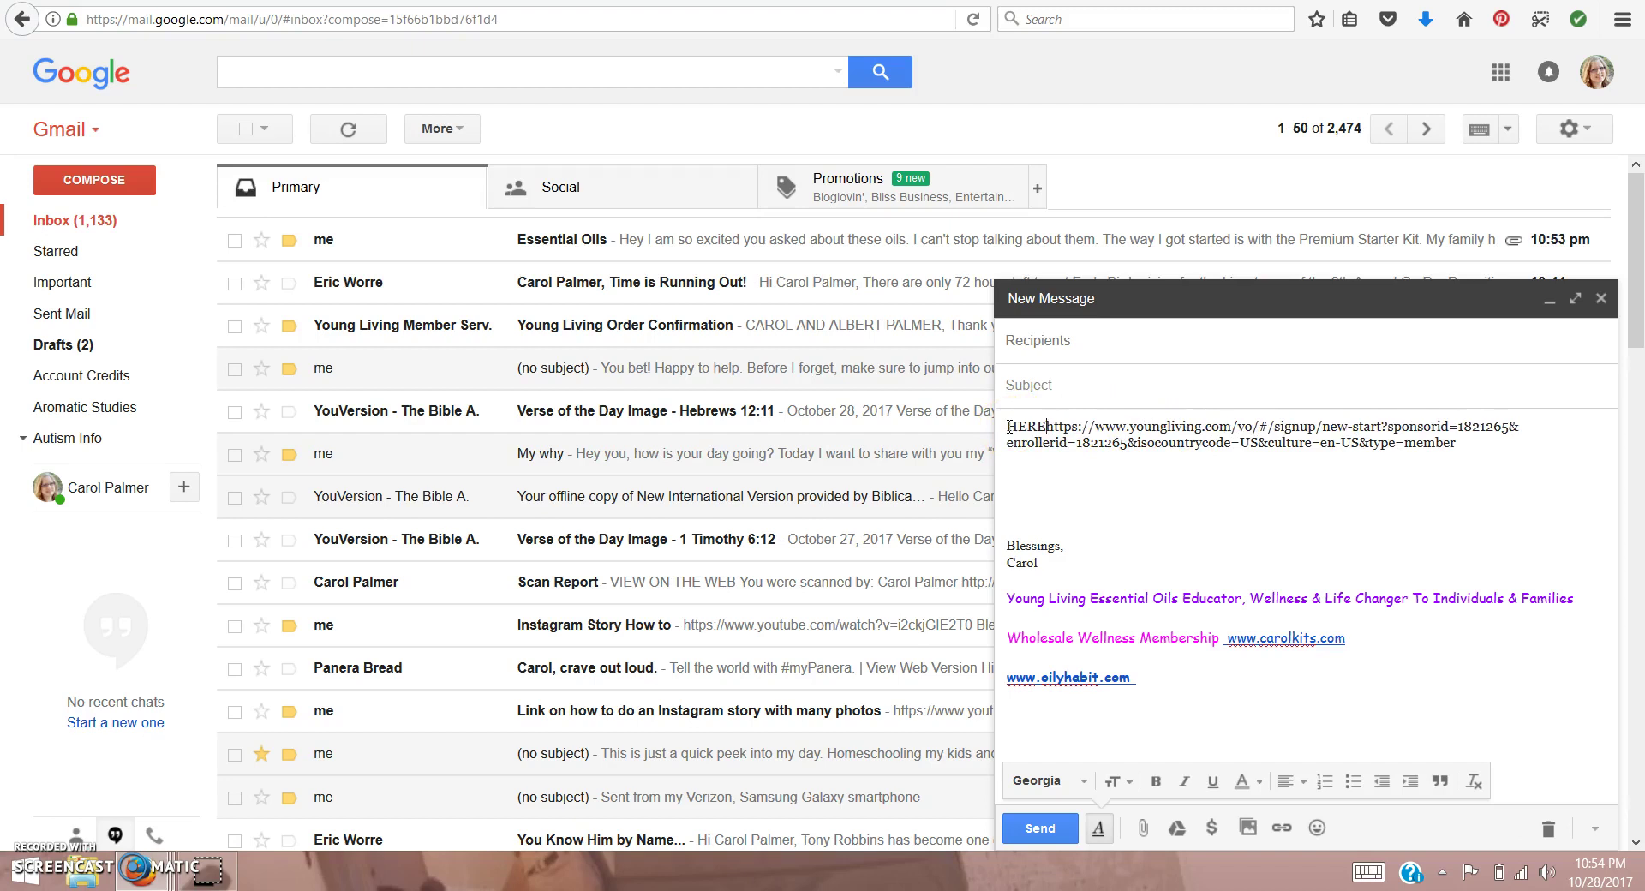
key("BackSpace")
type("Her")
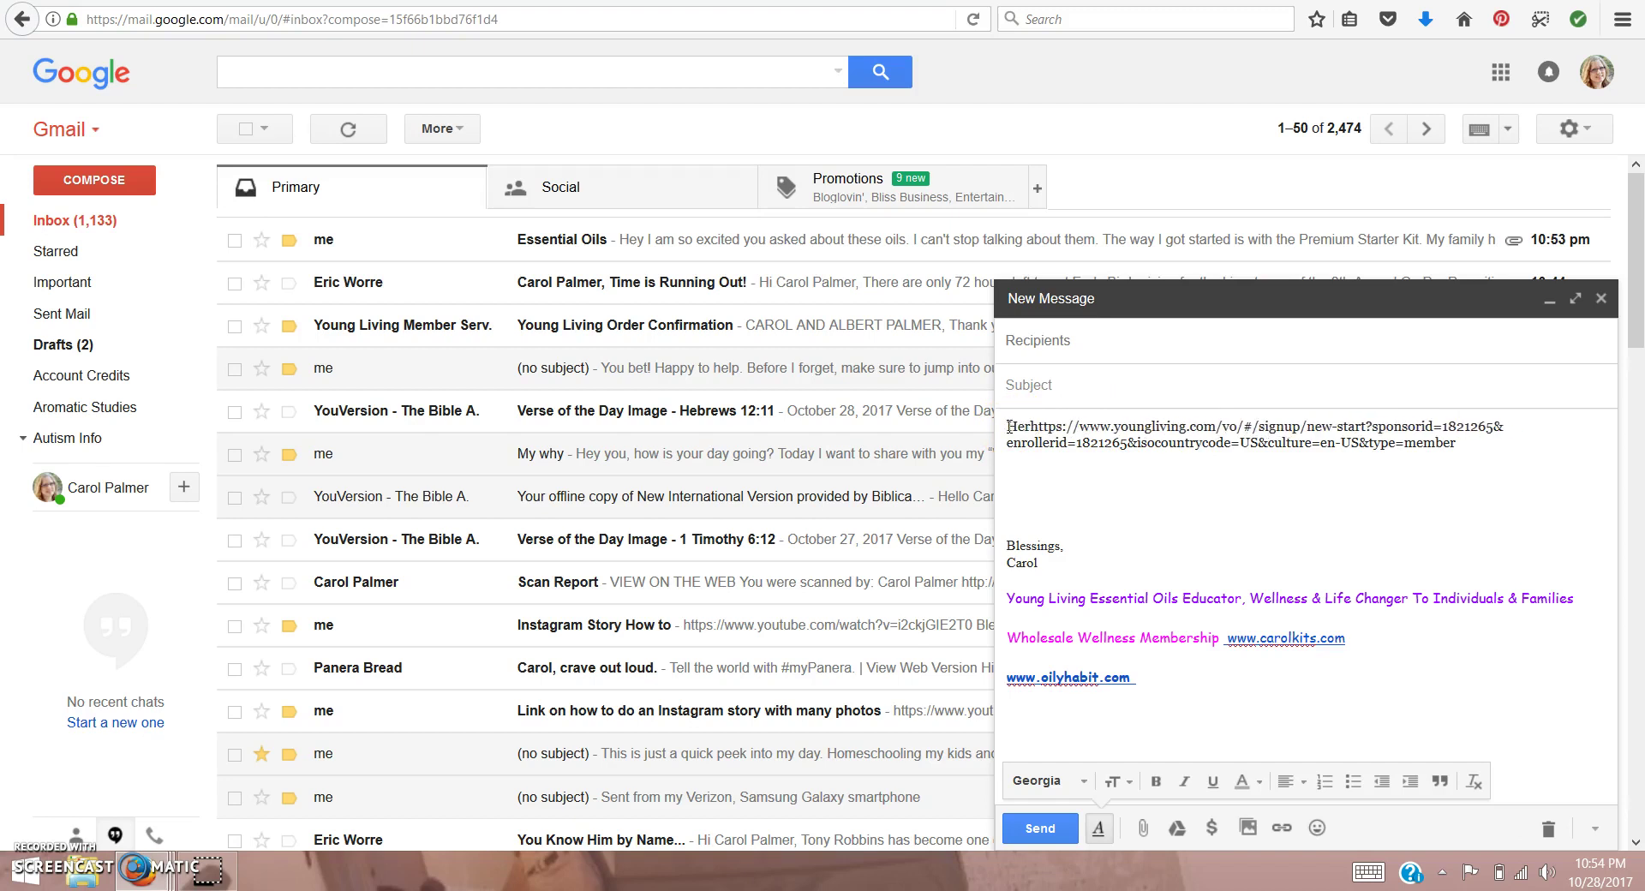
type("e is my ")
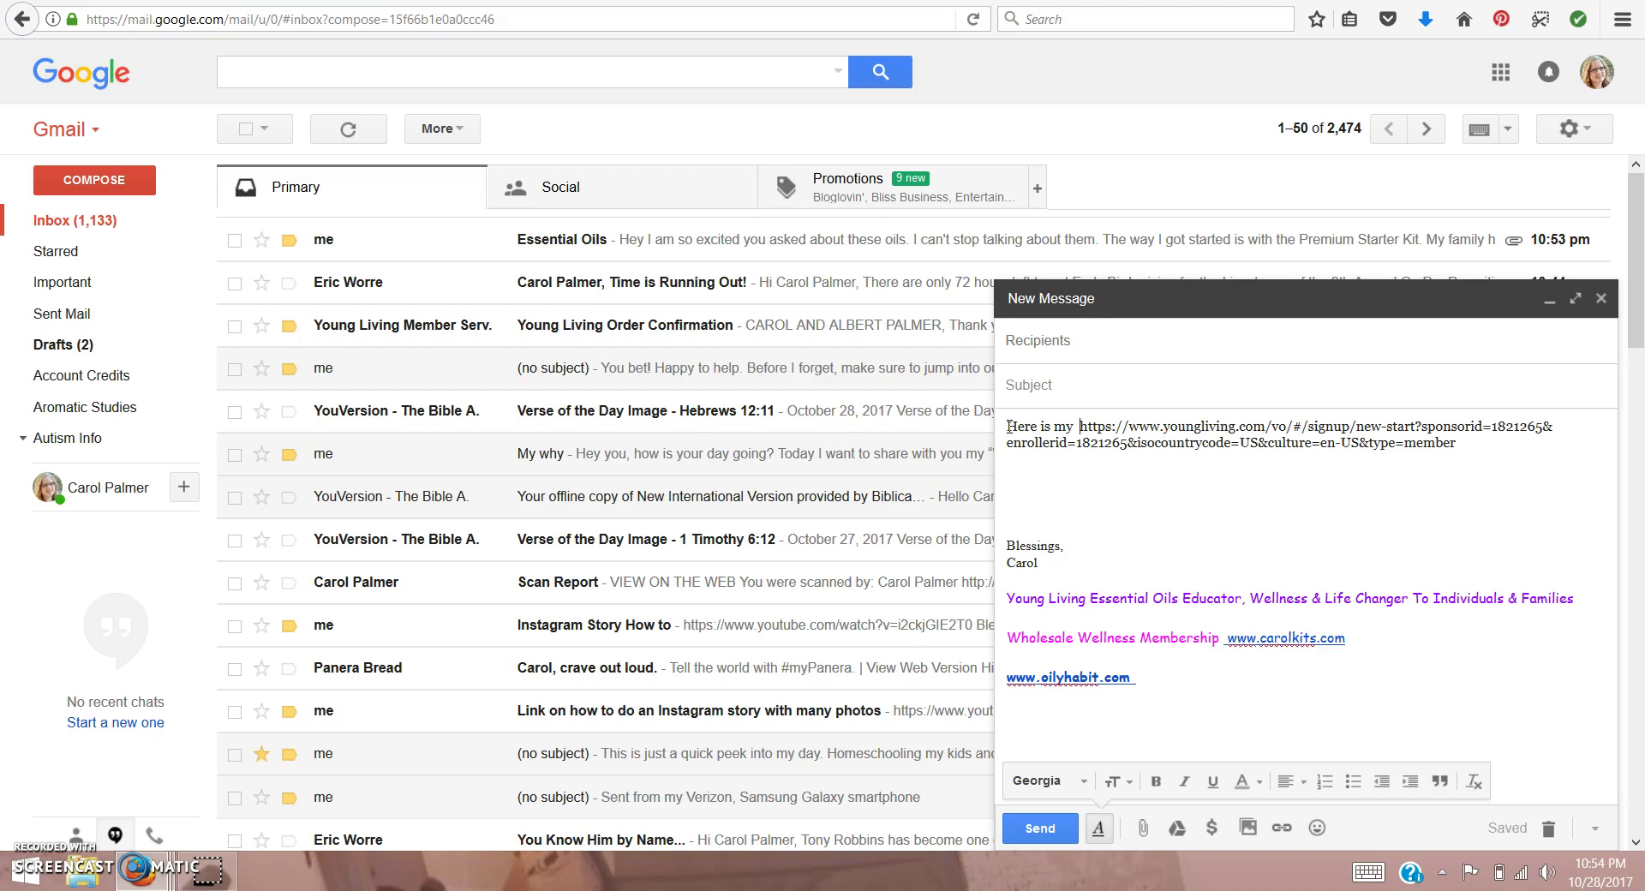
type(" sign up lin")
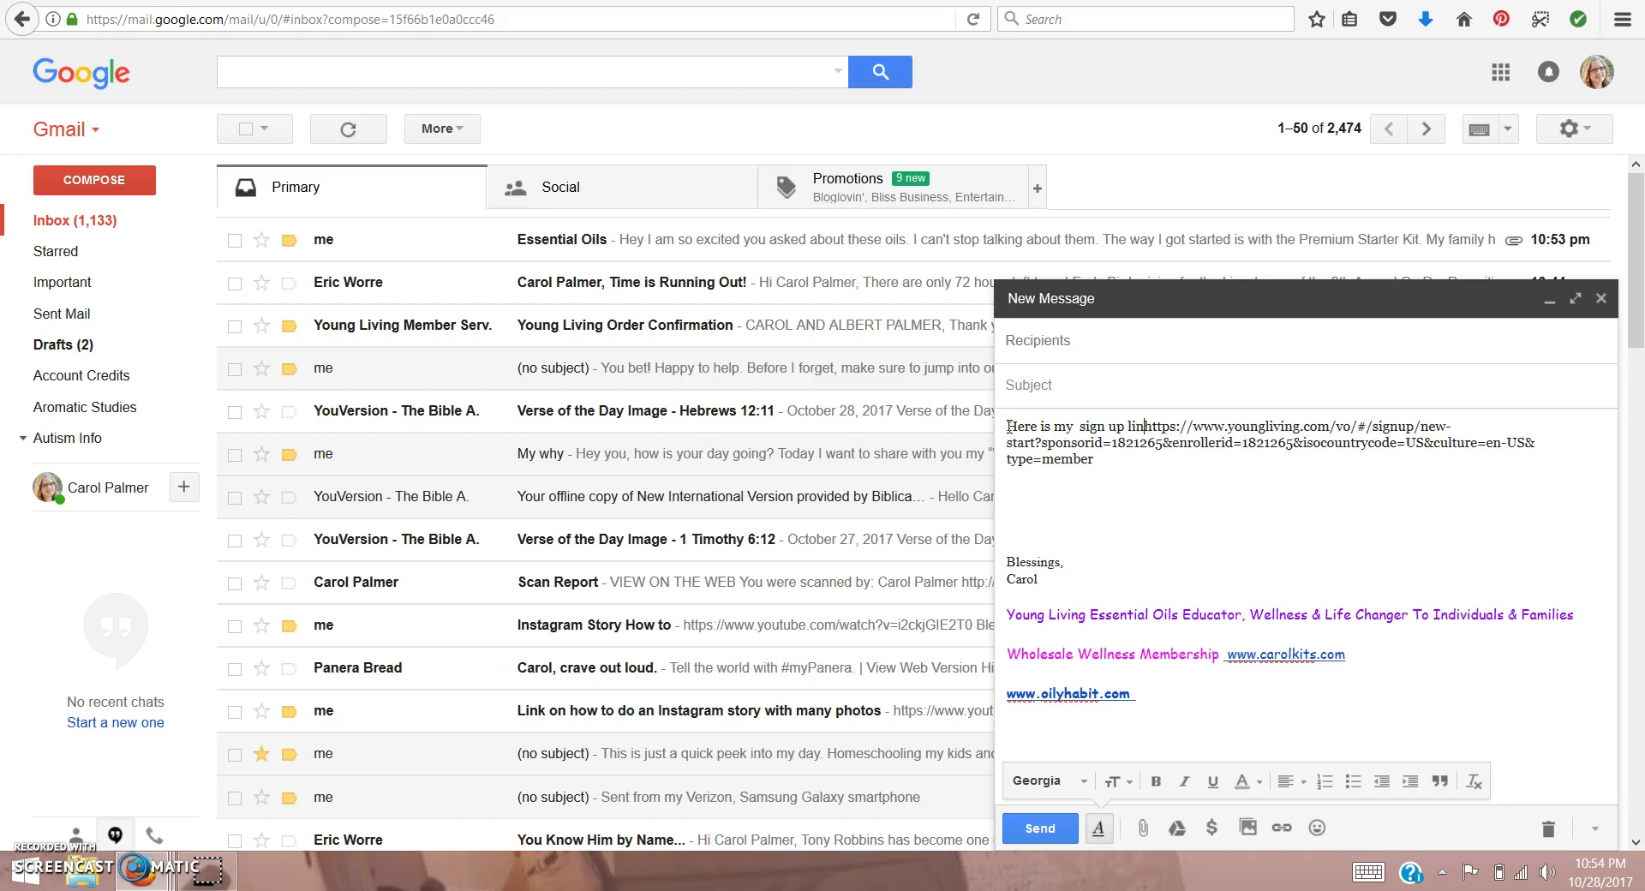
type("k")
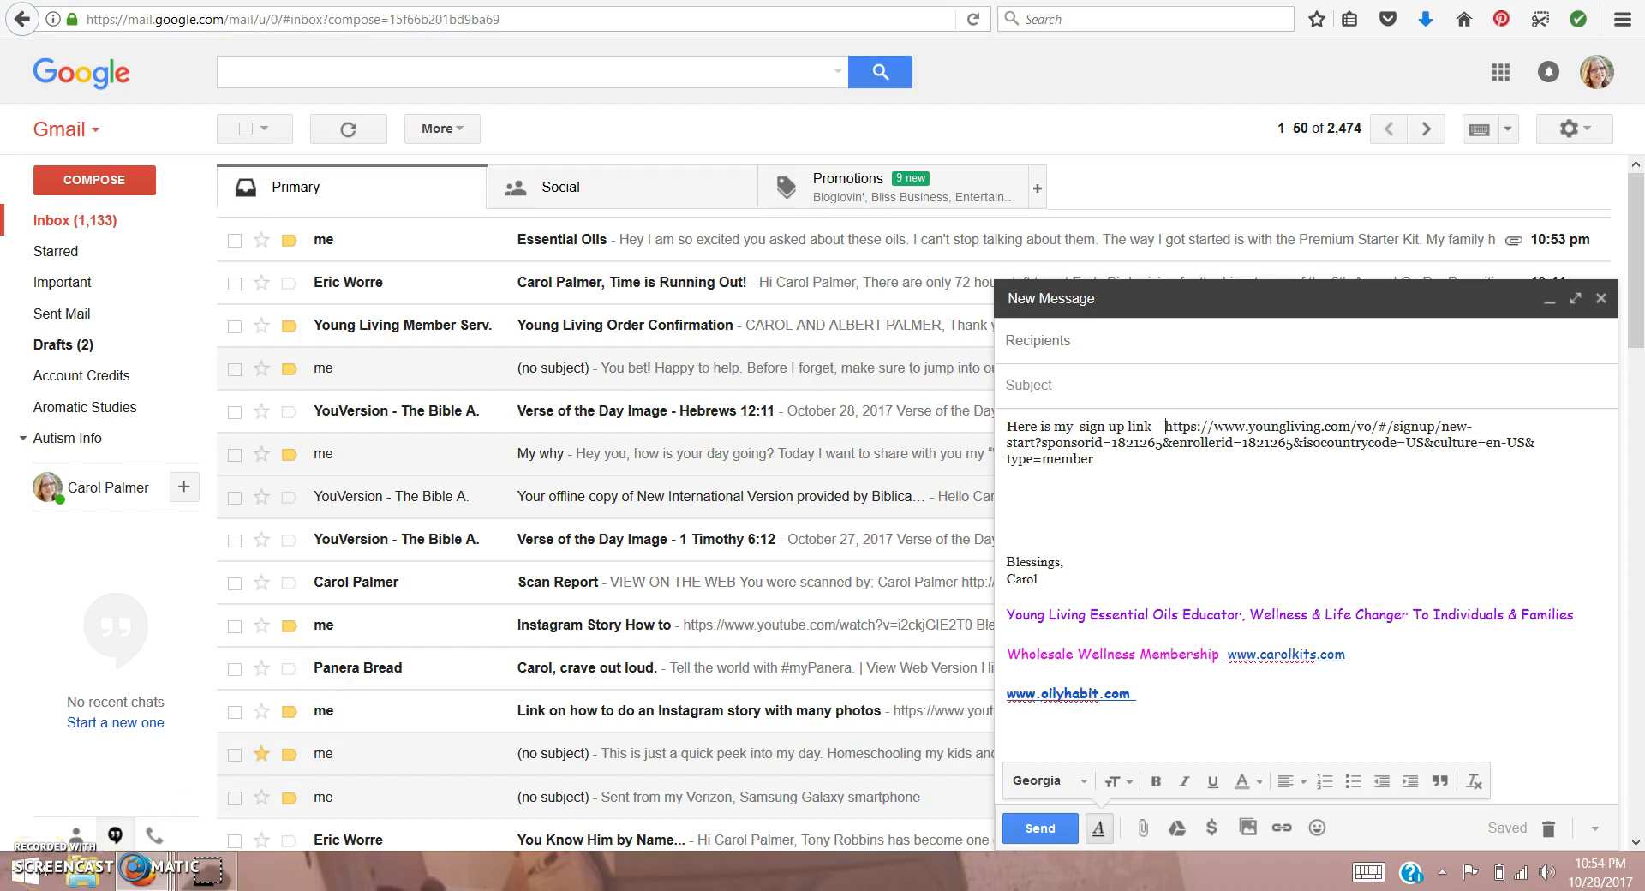
left_click(41, 858)
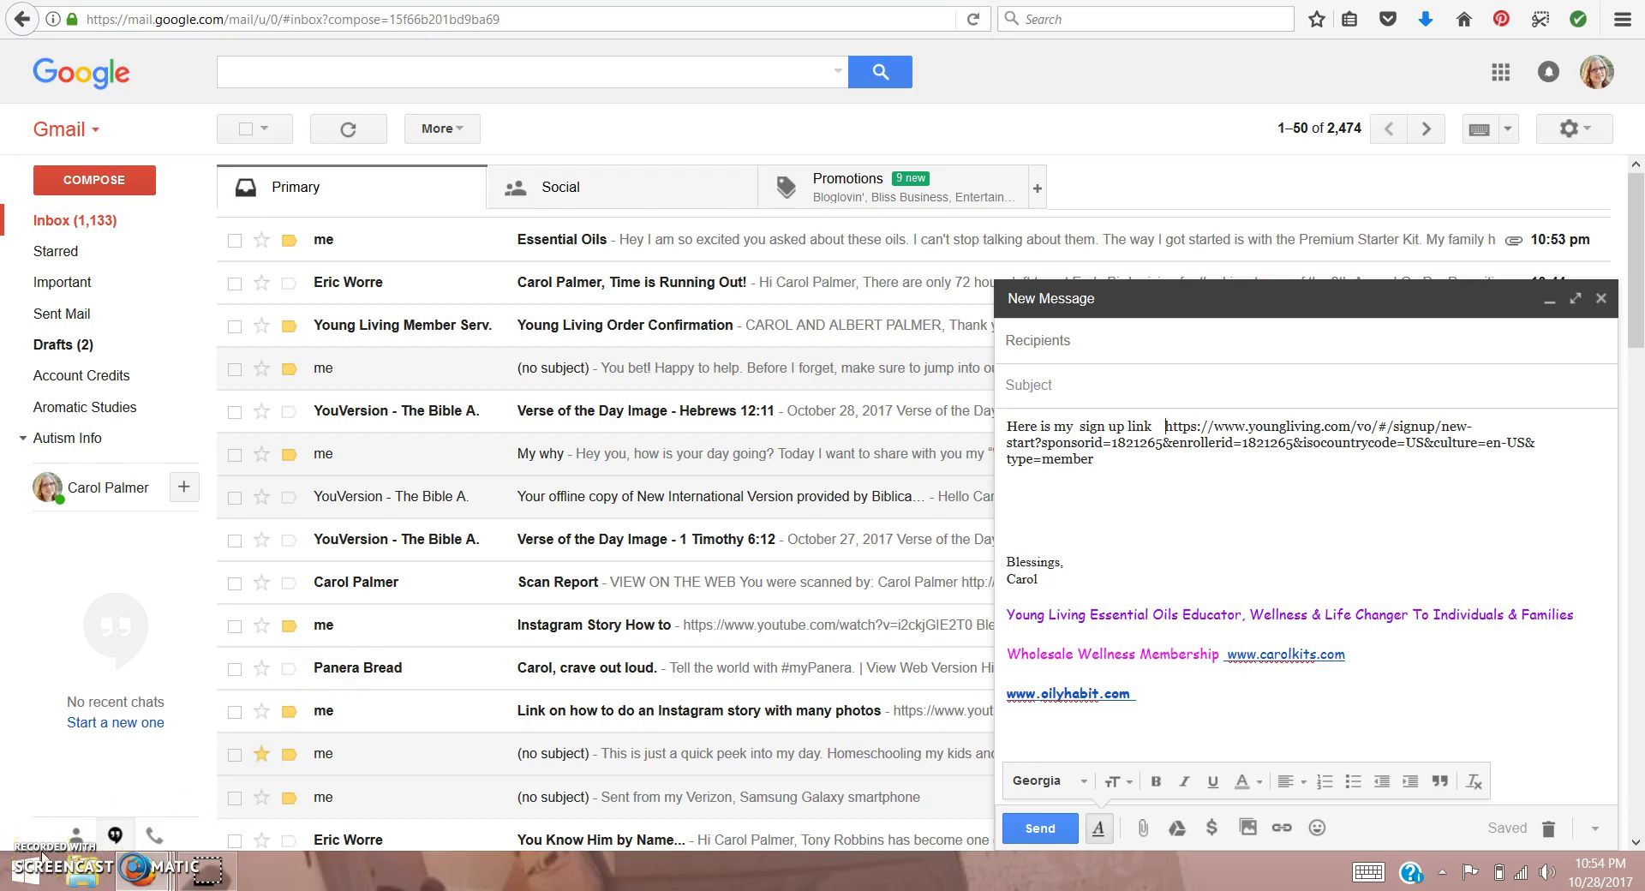